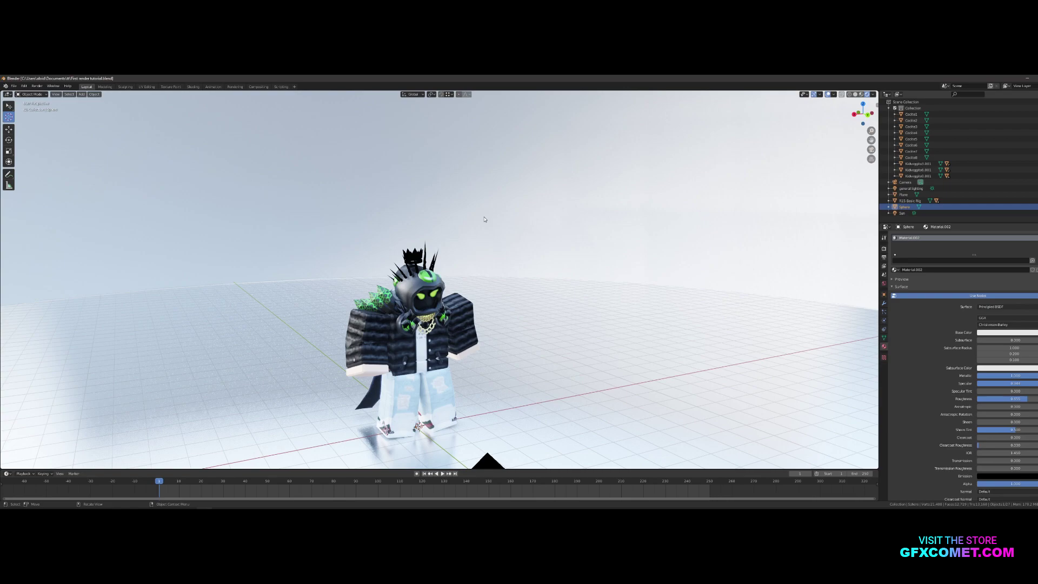
# Step: Inspect the Roblox character and its reflective floor from several distances and angles in the 3D scene
pyautogui.hotkey('shift', '`')
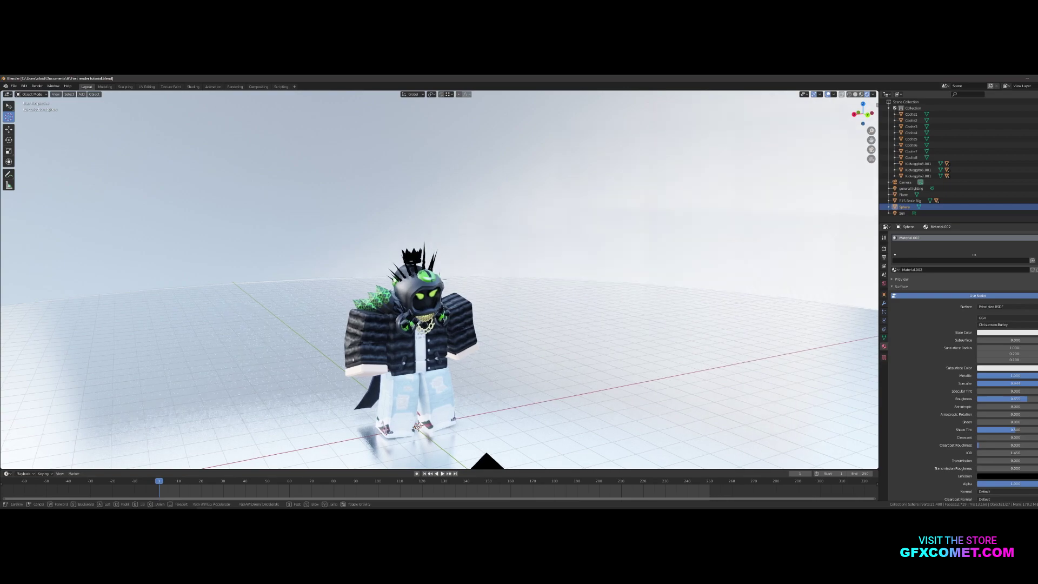
pyautogui.press('w')
pyautogui.press('w')
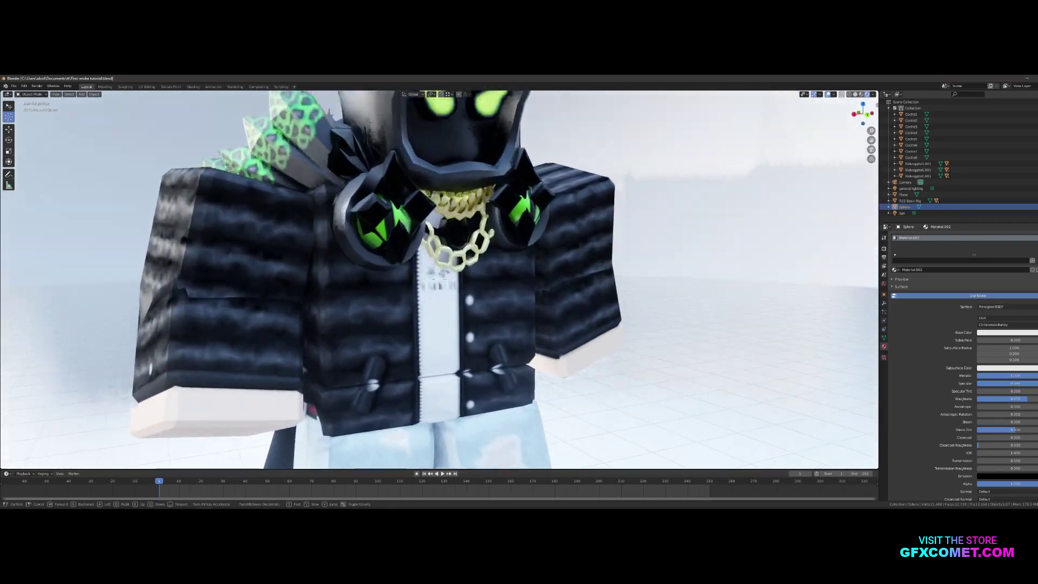
pyautogui.press('s')
pyautogui.press('w')
pyautogui.press('d')
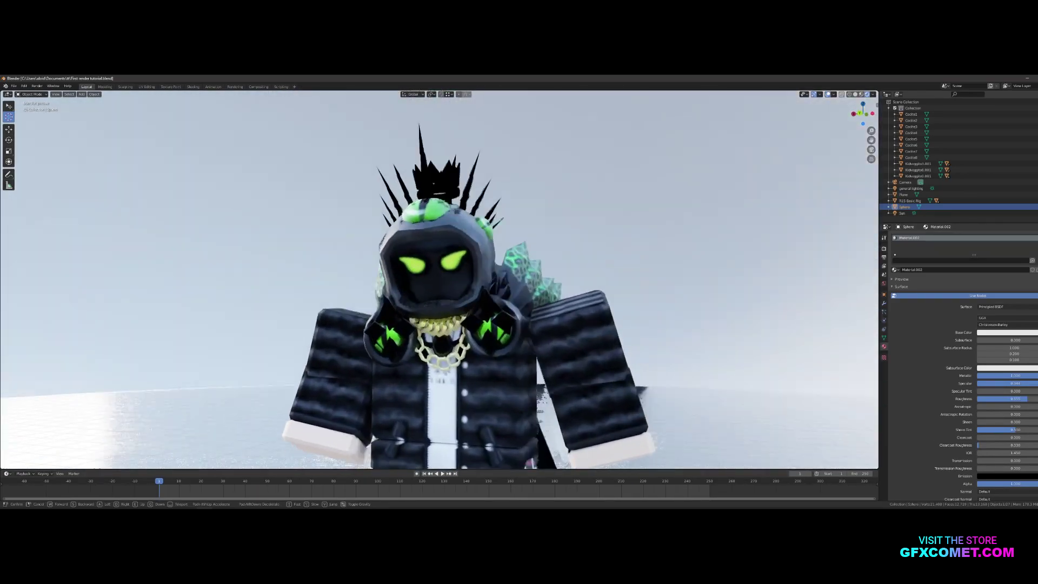
pyautogui.press('s')
pyautogui.press('a')
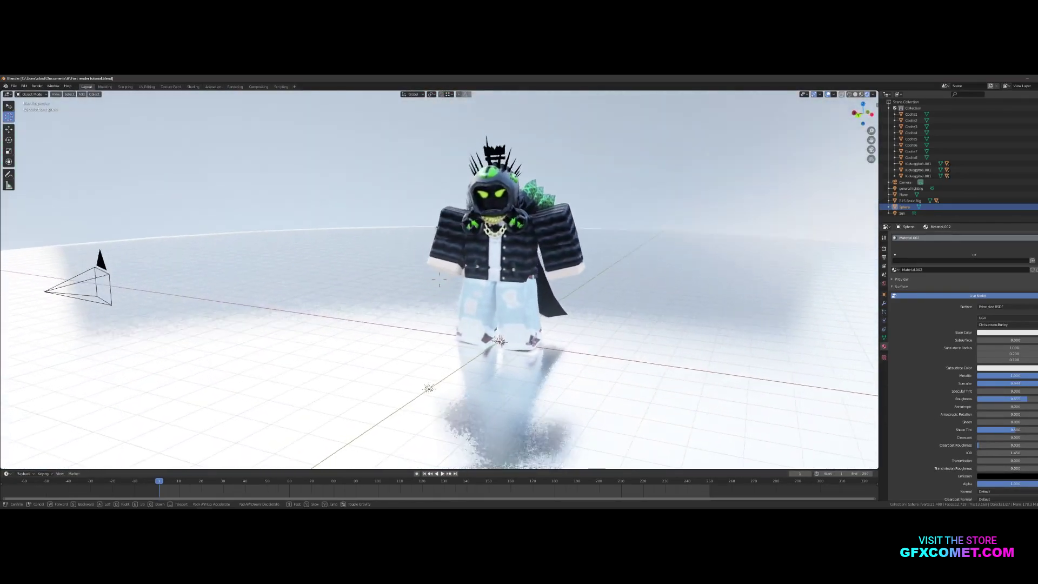
pyautogui.press('w')
pyautogui.press('s')
pyautogui.press('a')
pyautogui.press('w')
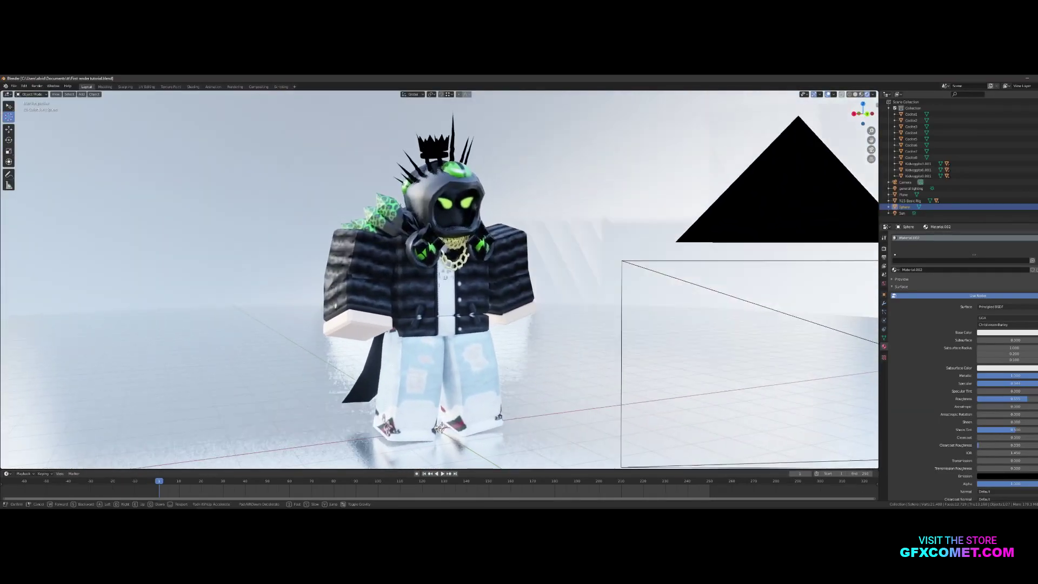
pyautogui.press('s')
pyautogui.press('w')
pyautogui.click(438, 282)
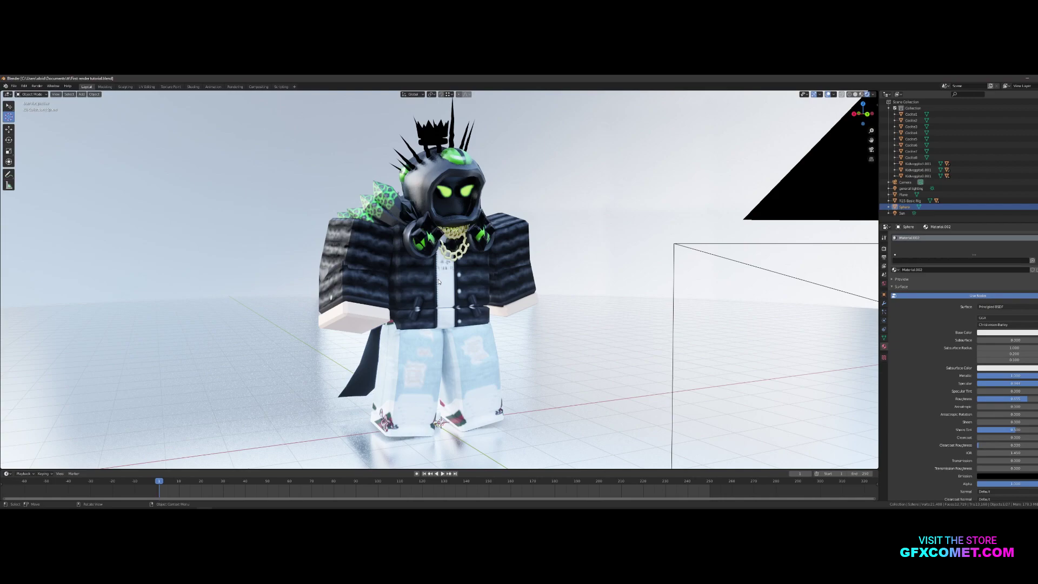
pyautogui.scroll(-3, 479, 312)
pyautogui.scroll(3, 482, 305)
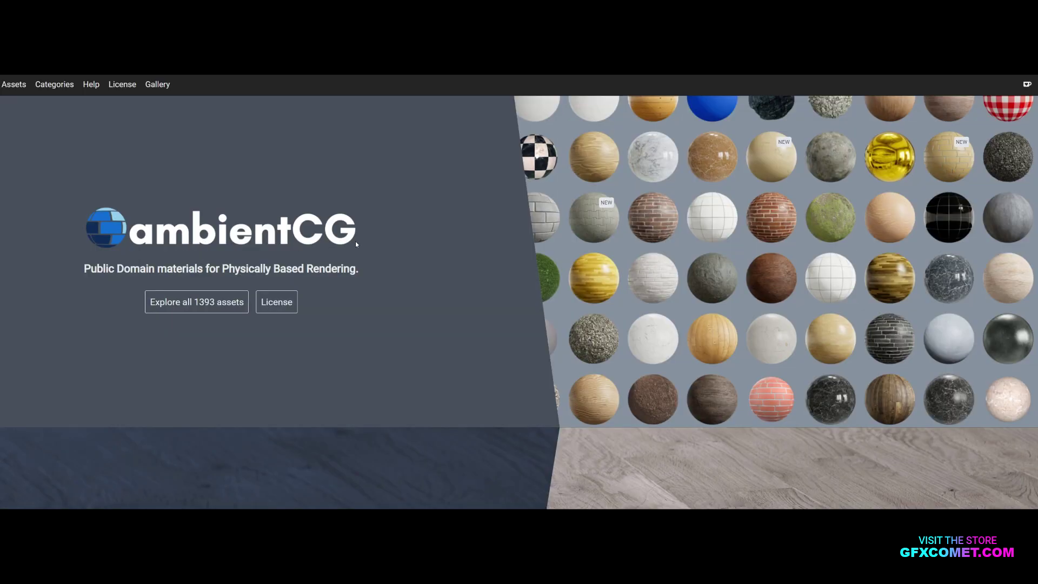
# Step: On the ambientCG site, browse all assets and open the Wood Floor 046 material for its 2K-JPG download
pyautogui.click(190, 303)
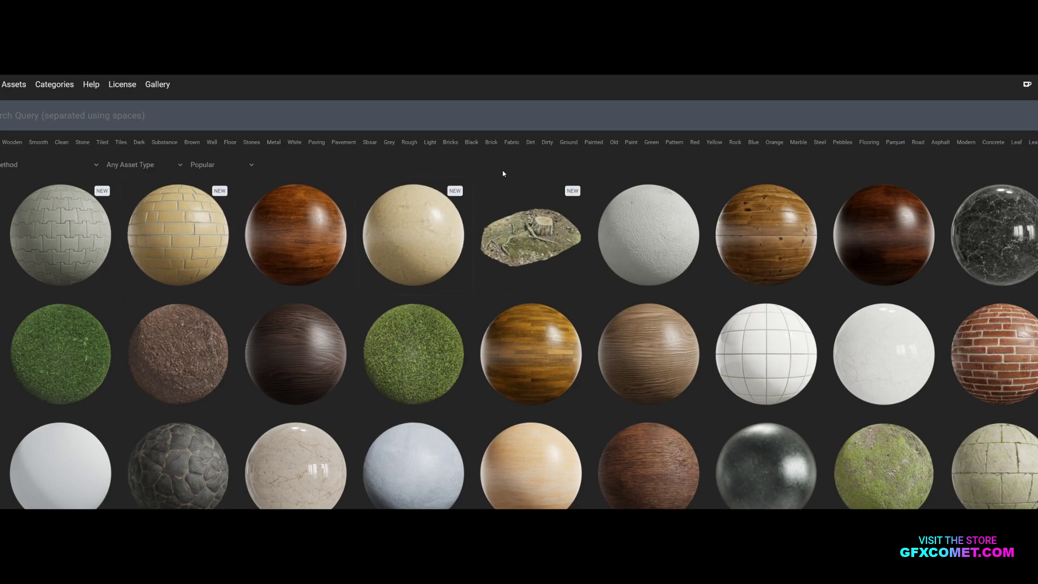
pyautogui.scroll(-2, 500, 224)
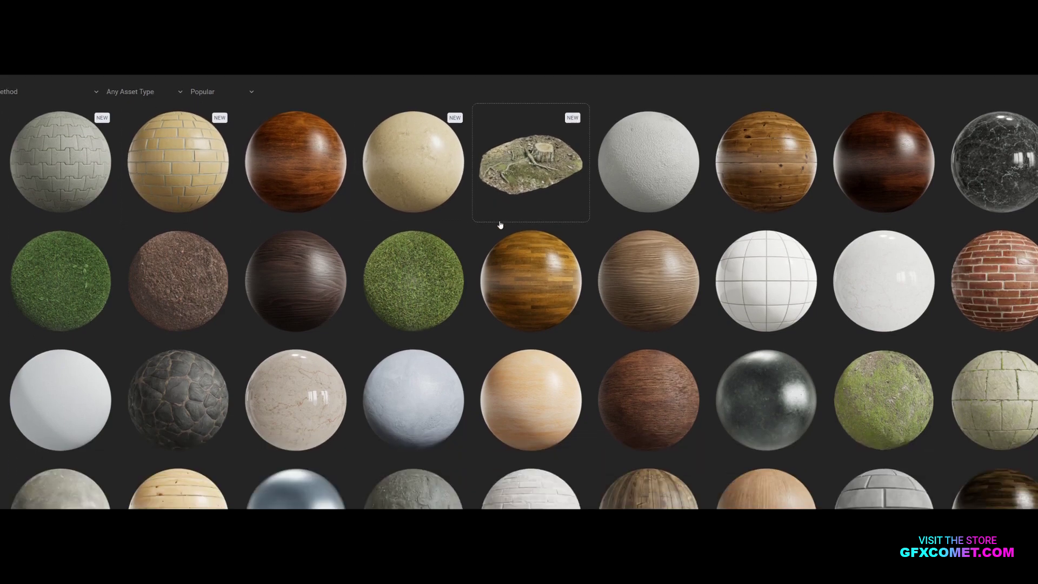
pyautogui.click(531, 279)
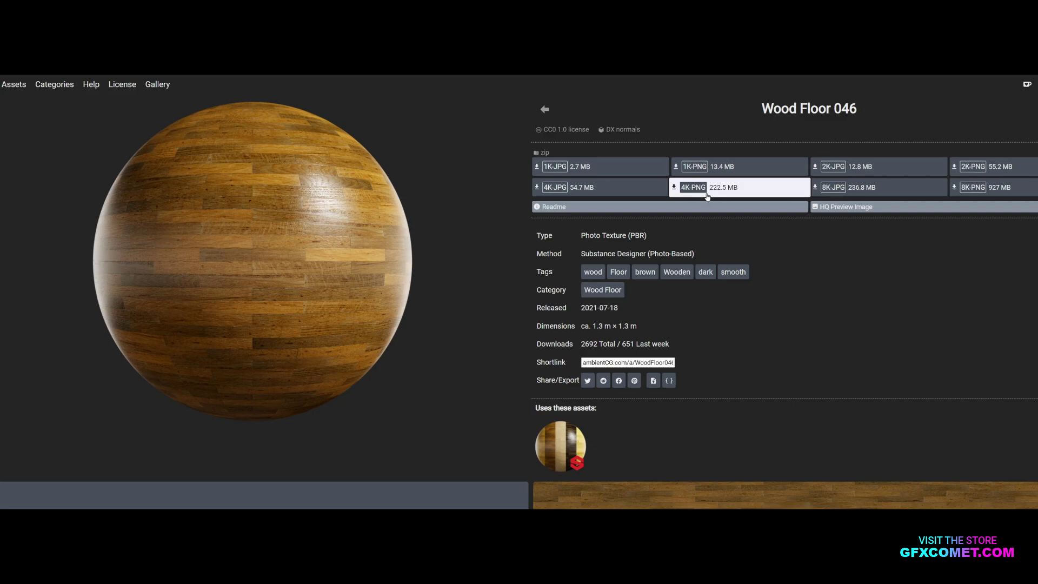
pyautogui.moveTo(713, 190)
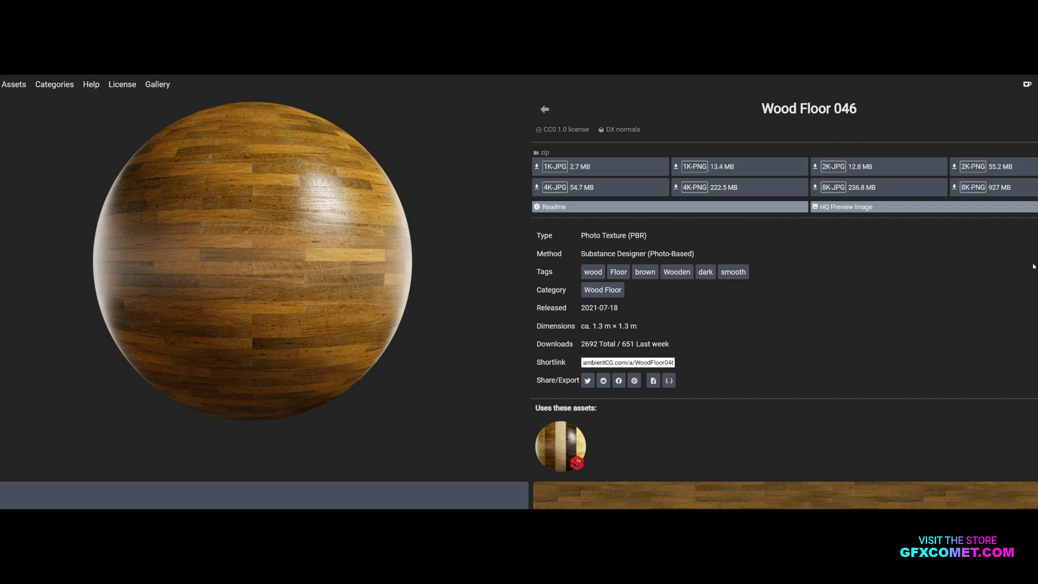
pyautogui.moveTo(893, 168)
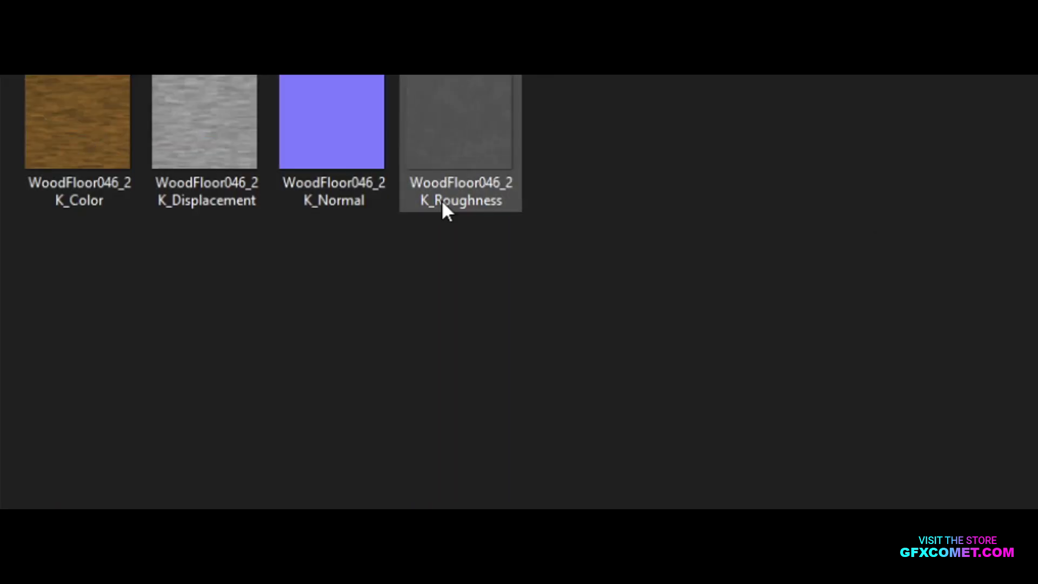
# Step: Review the Color, Displacement, Normal and Roughness images in the downloaded WoodFloor046 2K texture folder
pyautogui.moveTo(772, 137); pyautogui.dragTo(100, 138)
pyautogui.click(744, 123)
pyautogui.moveTo(743, 123); pyautogui.dragTo(113, 119)
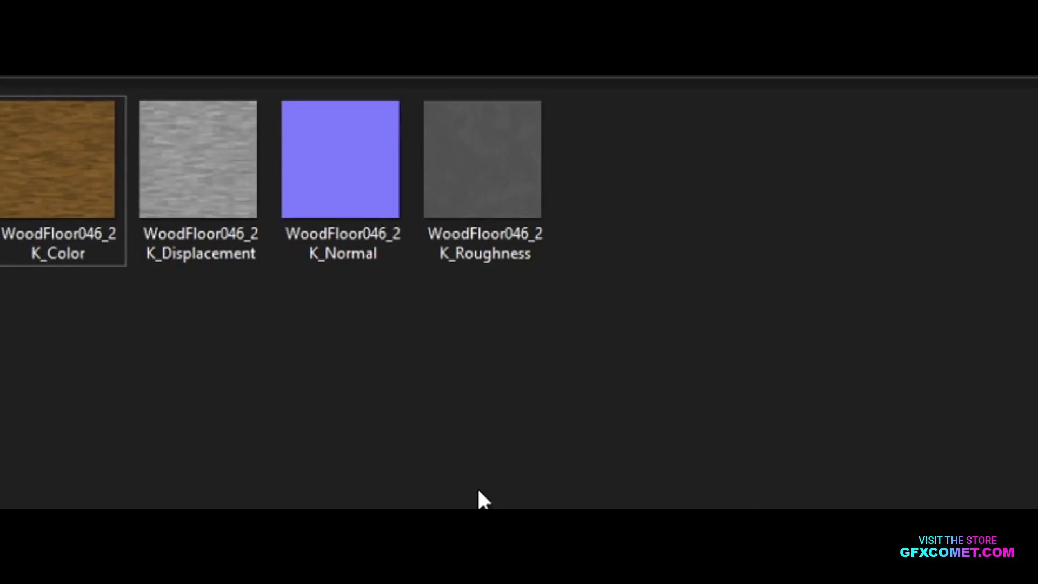
pyautogui.click(33, 246)
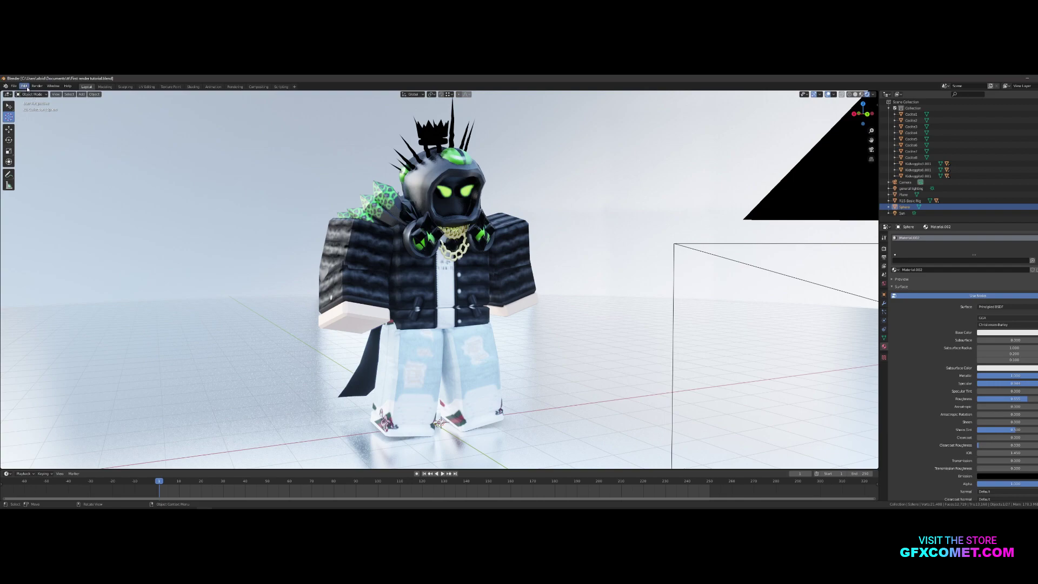
# Step: In the Blender preferences, search the add-ons for "node" to check that Node Wrangler is enabled
pyautogui.click(24, 86)
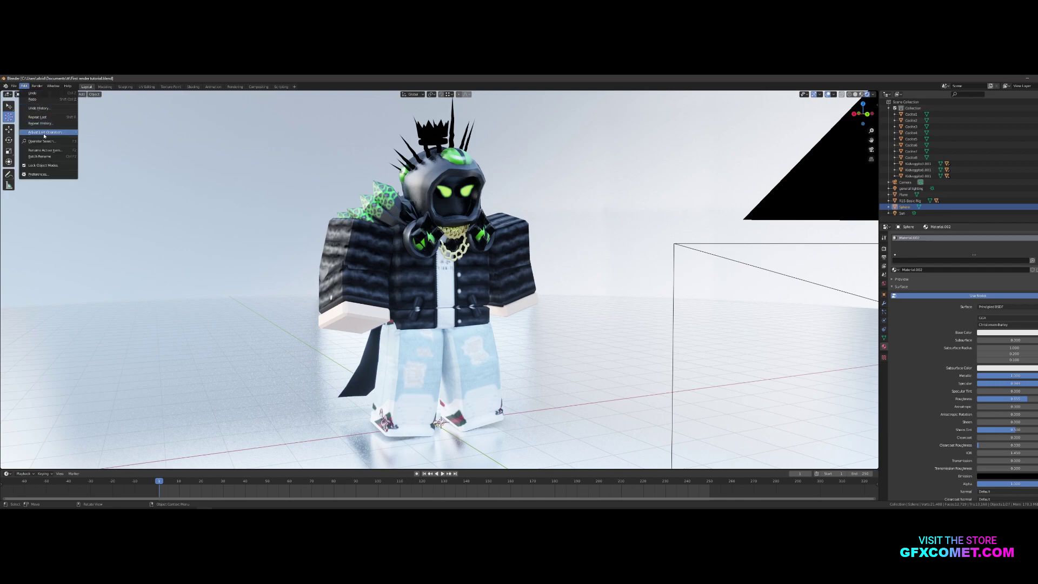
pyautogui.click(37, 174)
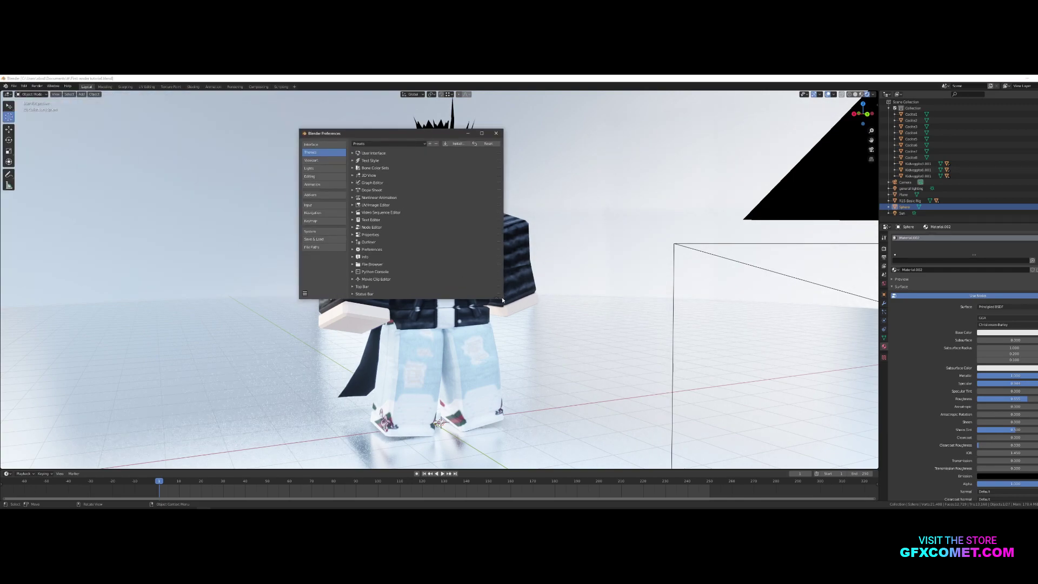
pyautogui.moveTo(501, 298); pyautogui.dragTo(685, 364)
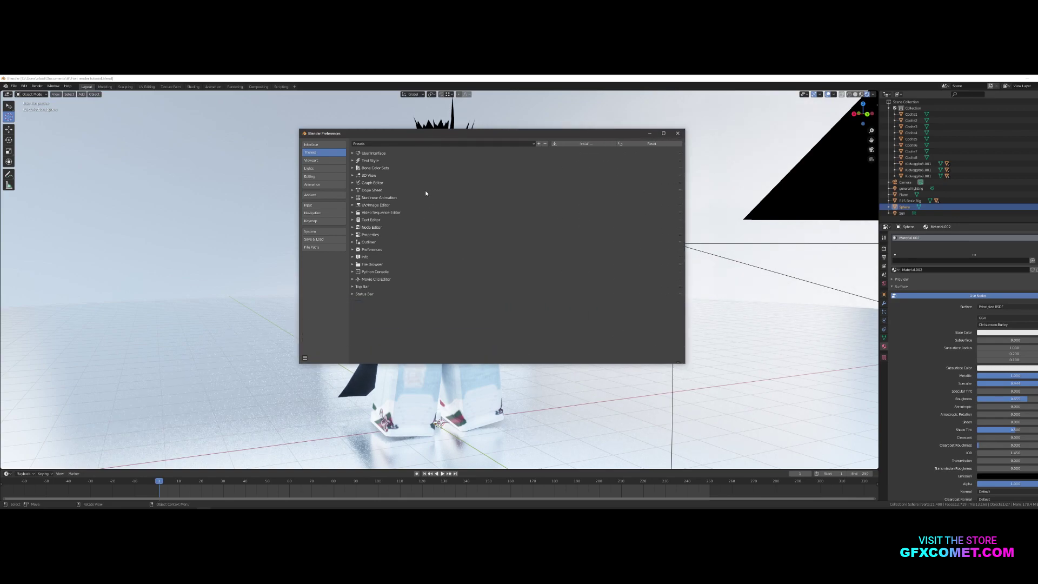
pyautogui.click(310, 194)
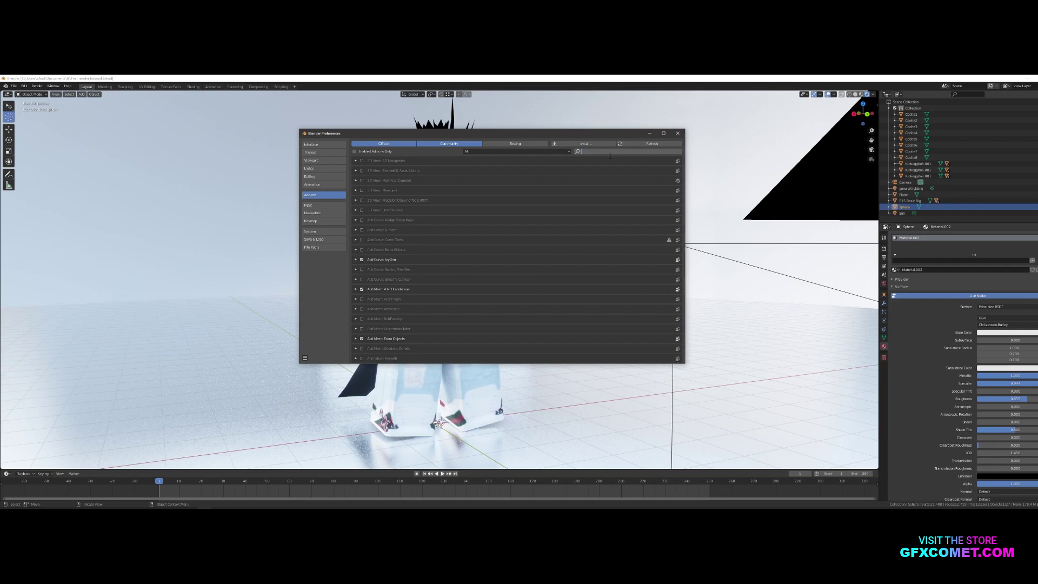
pyautogui.write('node')
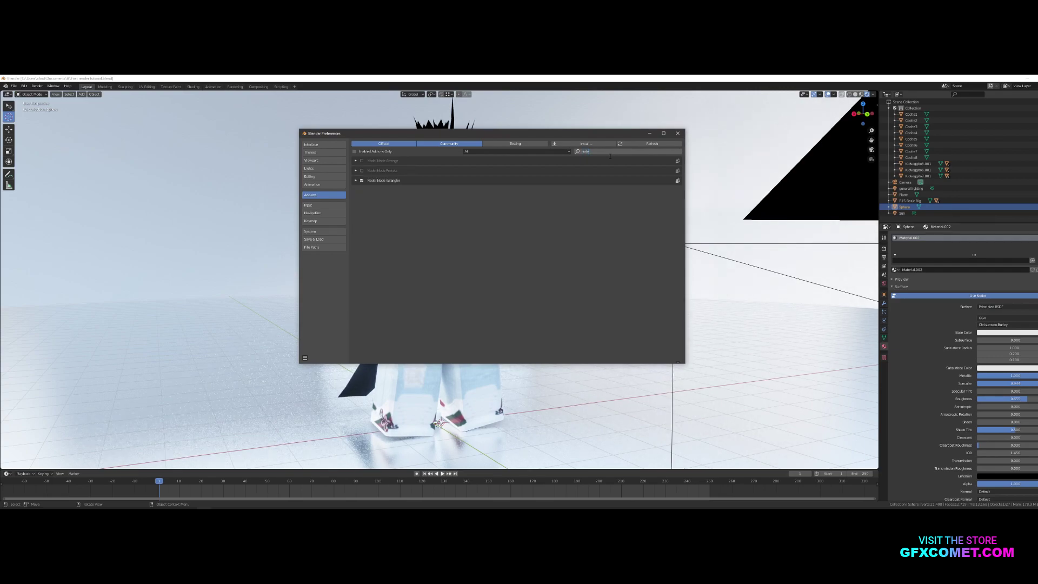
pyautogui.press('Return')
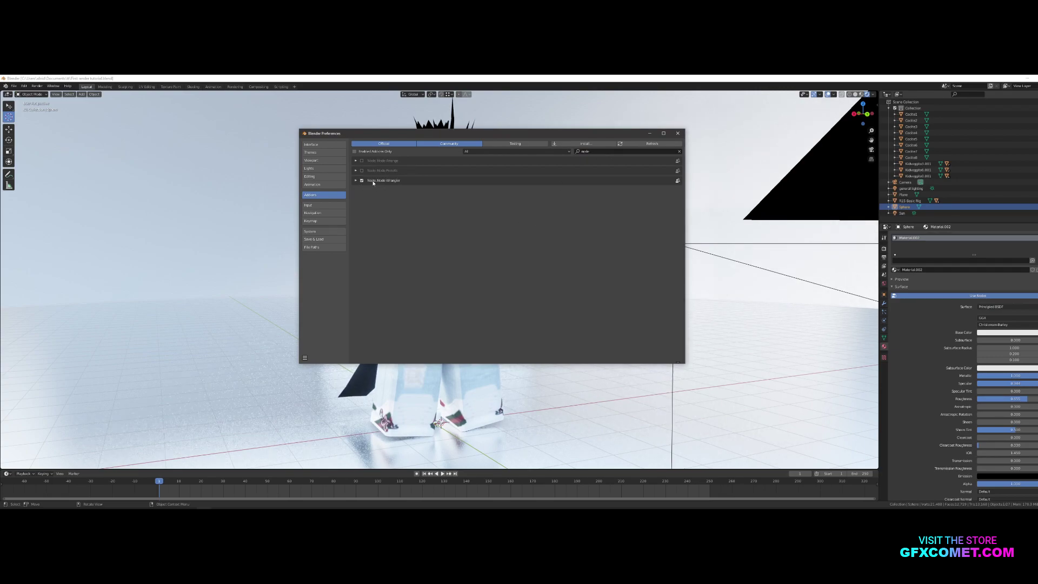
pyautogui.click(678, 133)
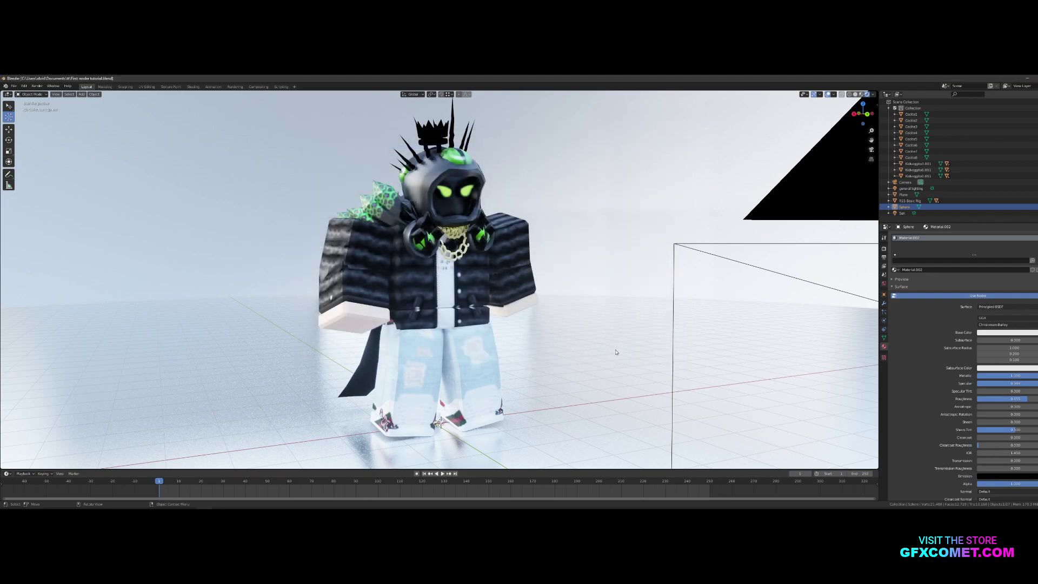
# Step: Select the floor plane and open its material nodes in the Shading workspace, moving the Glossy BSDF node closer to the Material Output
pyautogui.click(577, 323)
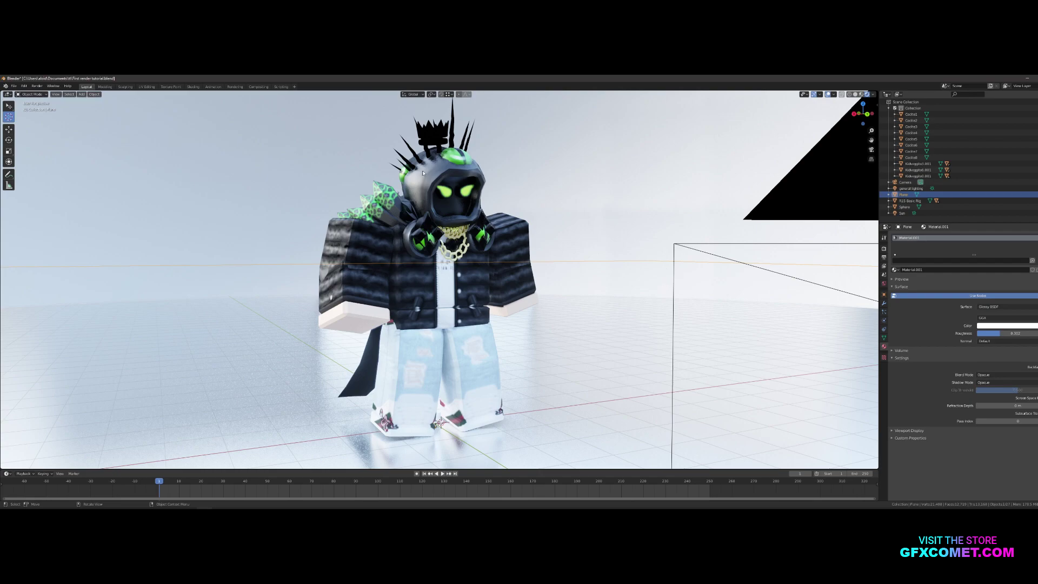
pyautogui.click(193, 87)
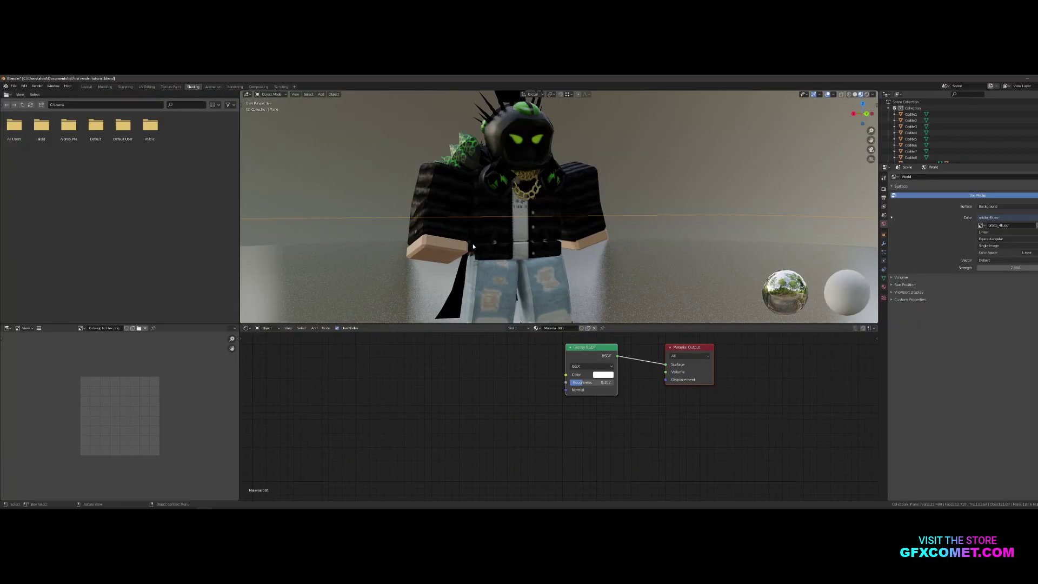
pyautogui.moveTo(516, 363); pyautogui.dragTo(445, 368, button='middle')
pyautogui.scroll(3, 444, 371)
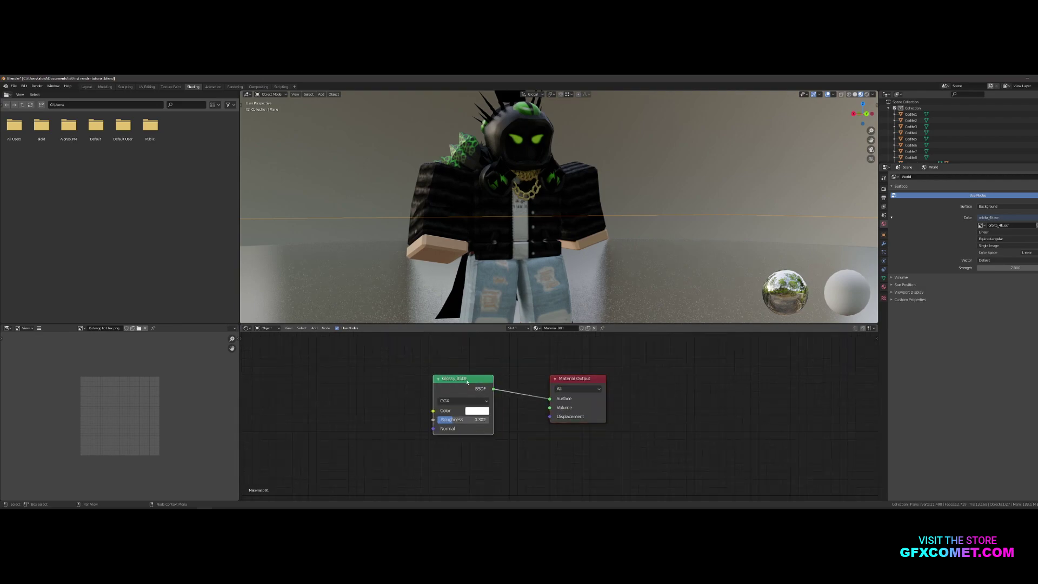
pyautogui.moveTo(454, 381); pyautogui.dragTo(486, 390)
# Step: Change the surface shader of the floor plane's material to Principled BSDF
pyautogui.click(884, 288)
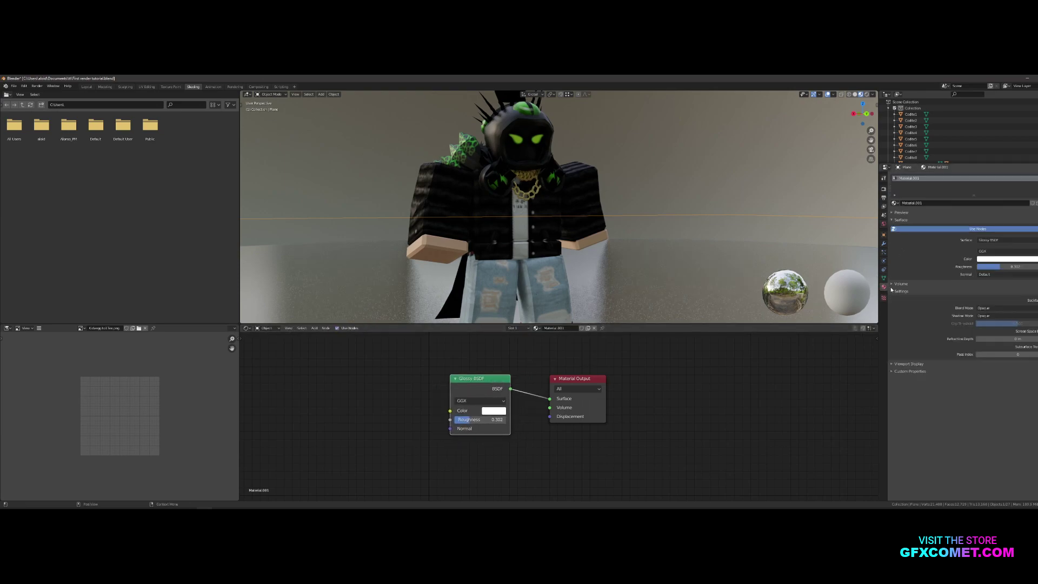
pyautogui.click(1003, 239)
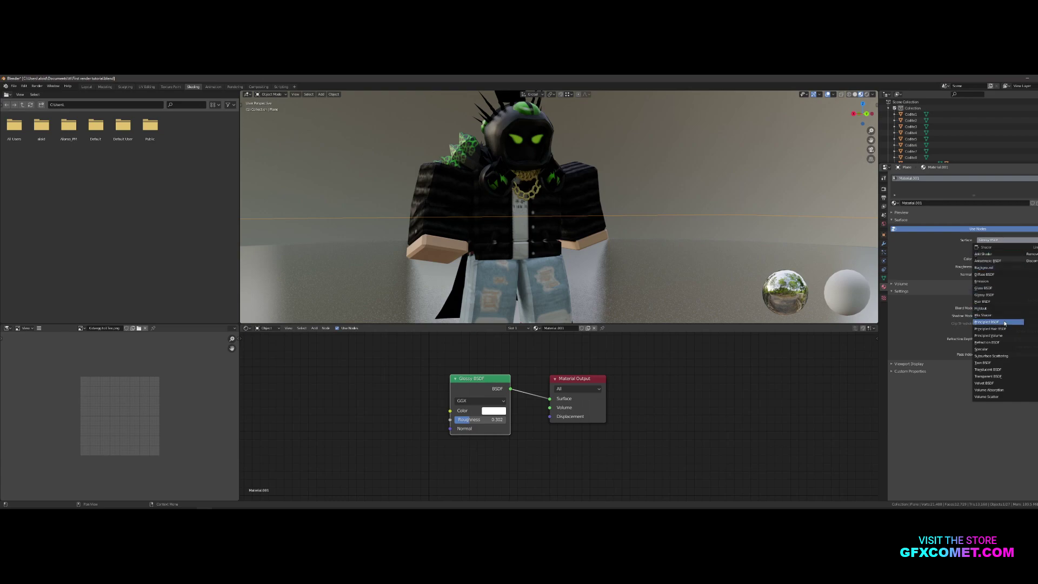
pyautogui.click(986, 322)
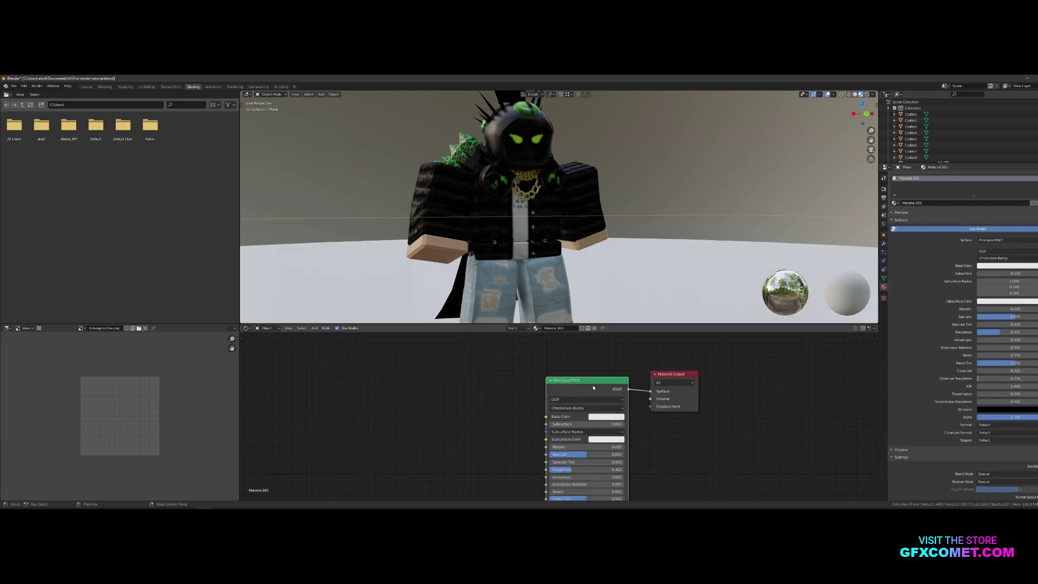
# Step: Load the WoodFloor046 2K Roughness, Normal, Displacement and Color images into the Principled BSDF with Node Wrangler's texture setup
pyautogui.moveTo(593, 384); pyautogui.dragTo(579, 385)
pyautogui.moveTo(579, 368); pyautogui.dragTo(604, 352, button='middle')
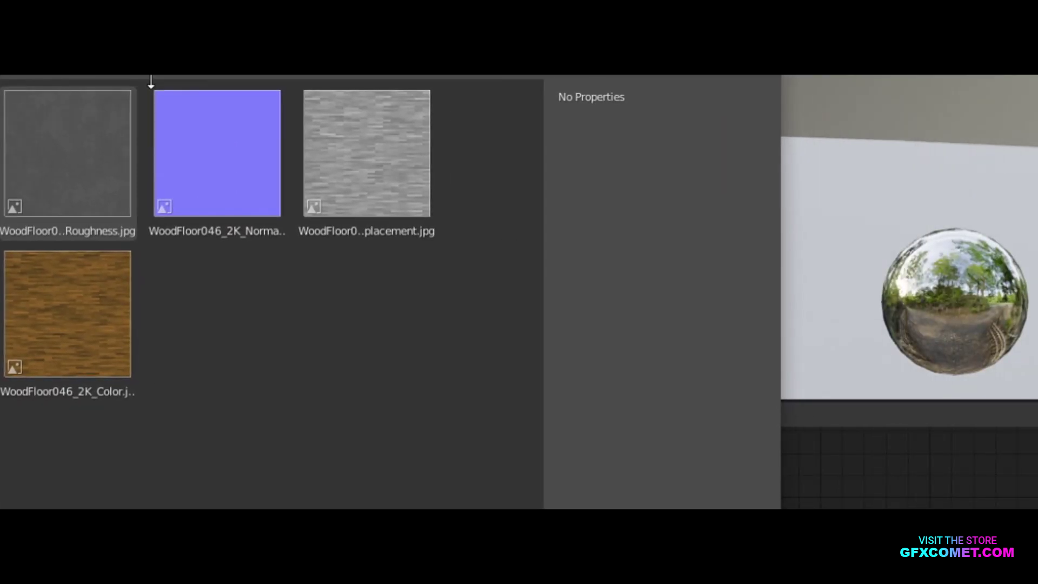
pyautogui.click(76, 199)
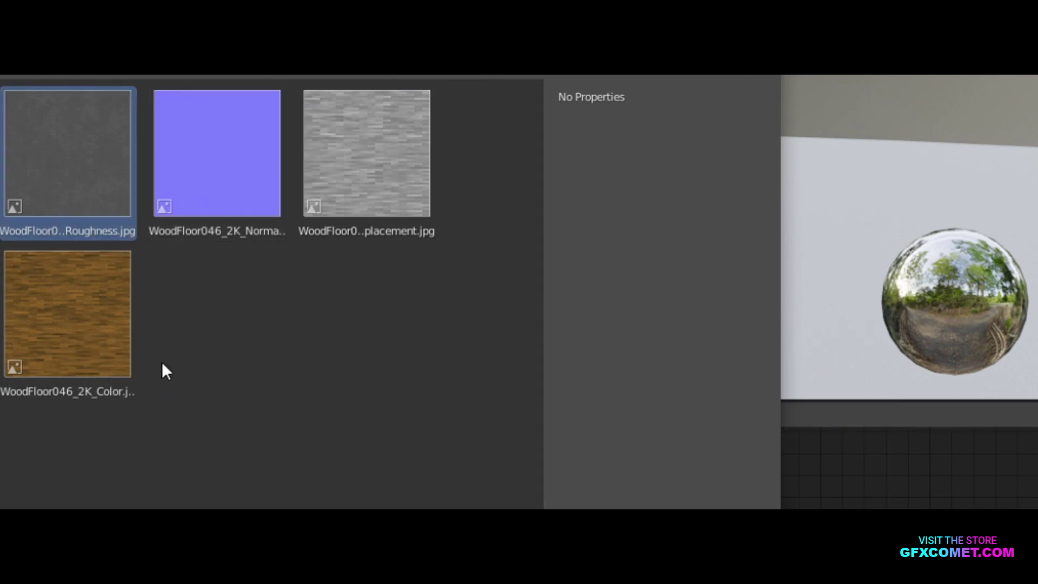
pyautogui.keyDown('shift'); pyautogui.click(56, 350); pyautogui.keyUp('shift')
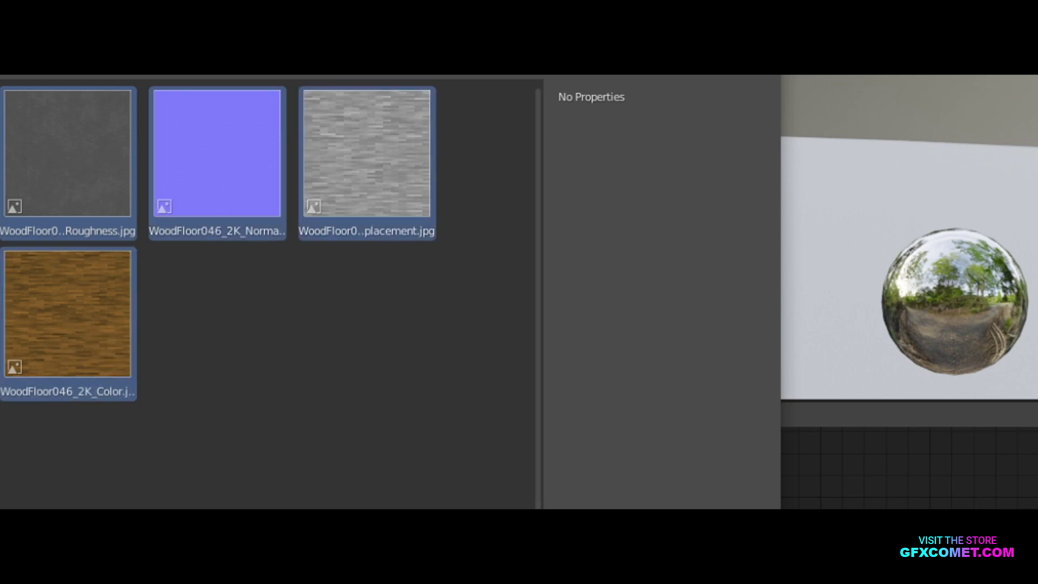
pyautogui.press('Return')
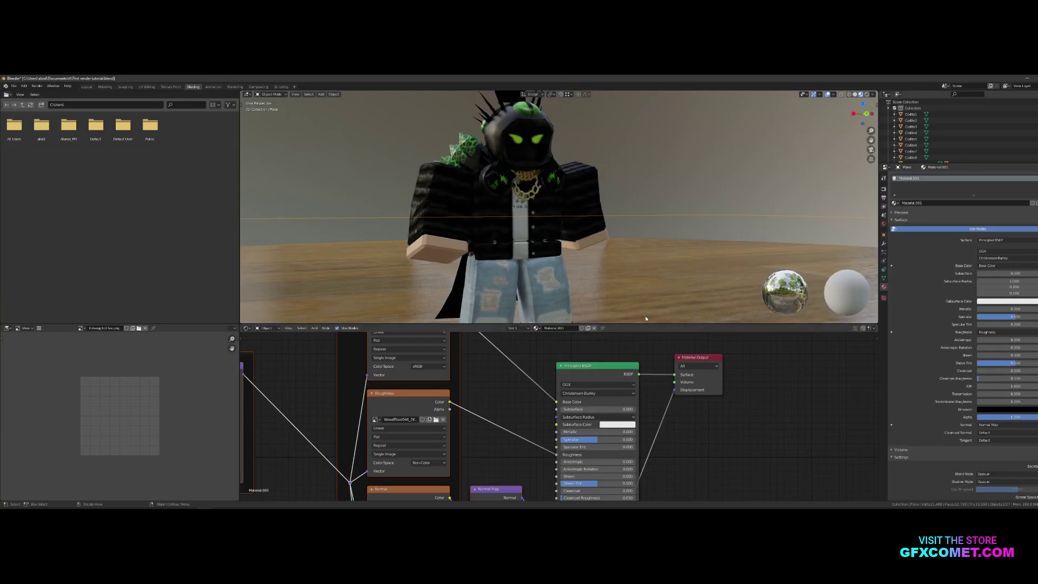
# Step: Switch the viewport to rendered shading to show the wood floor under the character with the scene lighting
pyautogui.click(865, 94)
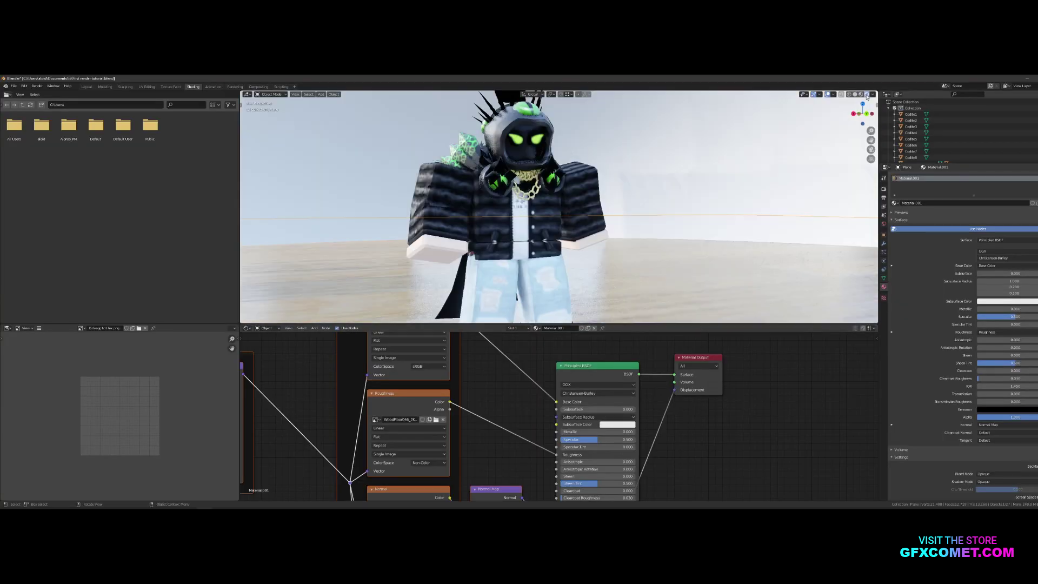
pyautogui.scroll(-2, 552, 259)
pyautogui.moveTo(552, 259)
pyautogui.mouseDown(button='middle')
pyautogui.moveTo(456, 263)
pyautogui.moveTo(557, 269)
pyautogui.mouseUp(button='middle')
pyautogui.scroll(1, 667, 254)
# Step: Try deleting the background sphere behind the character
pyautogui.click(697, 153)
pyautogui.press('x')
pyautogui.click(697, 153)
pyautogui.click(698, 154)
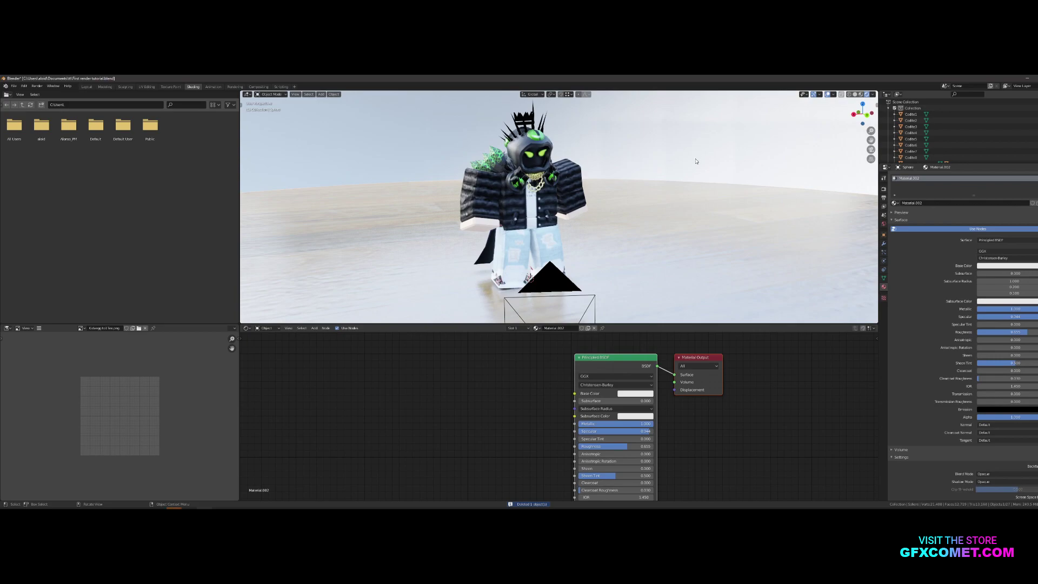
# Step: Delete the background sphere behind the character and hide the general lighting light
pyautogui.click(689, 187)
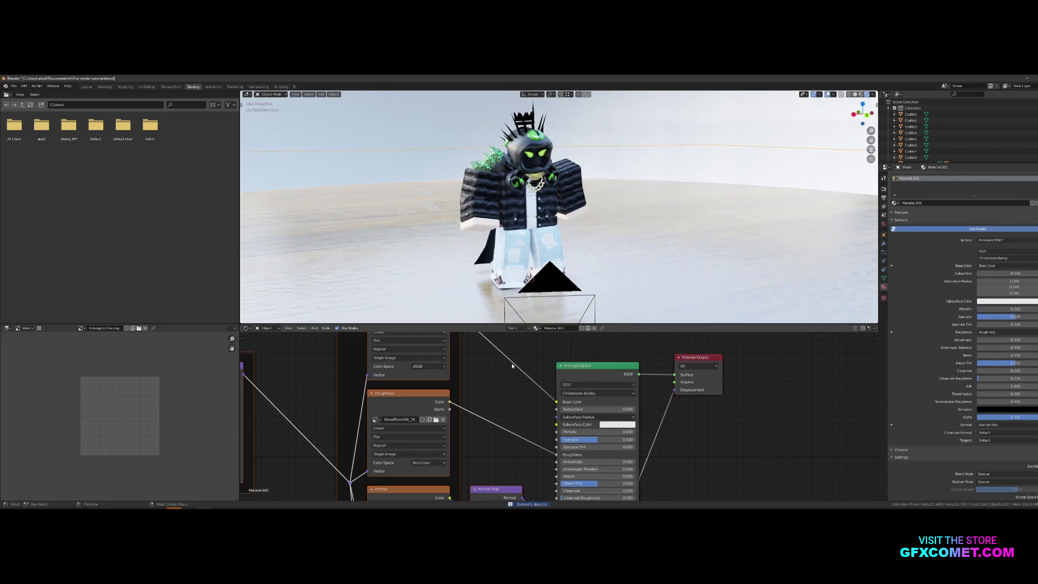
pyautogui.moveTo(511, 363); pyautogui.dragTo(590, 358, button='middle')
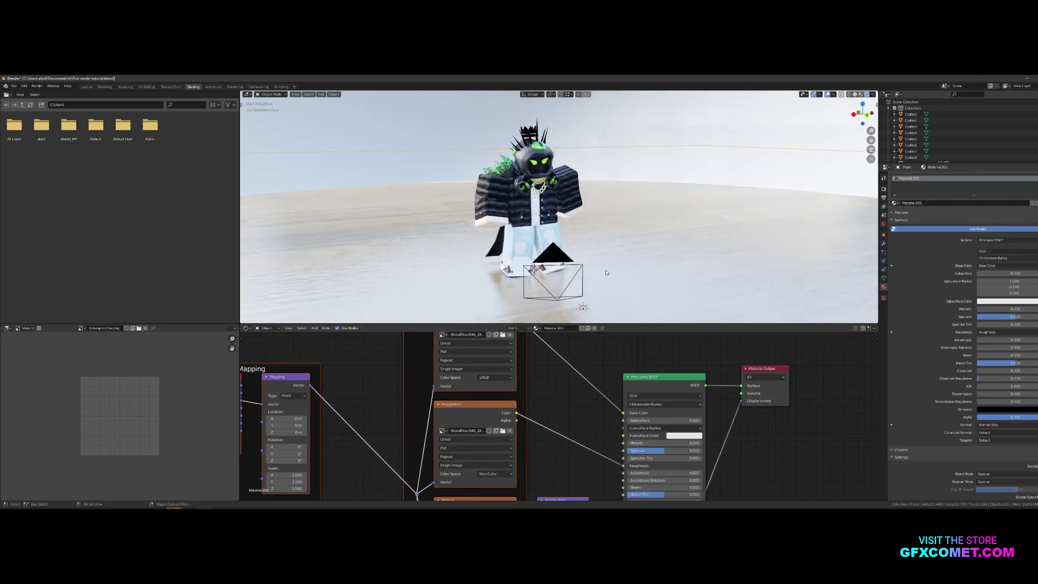
pyautogui.hotkey('shift', '`')
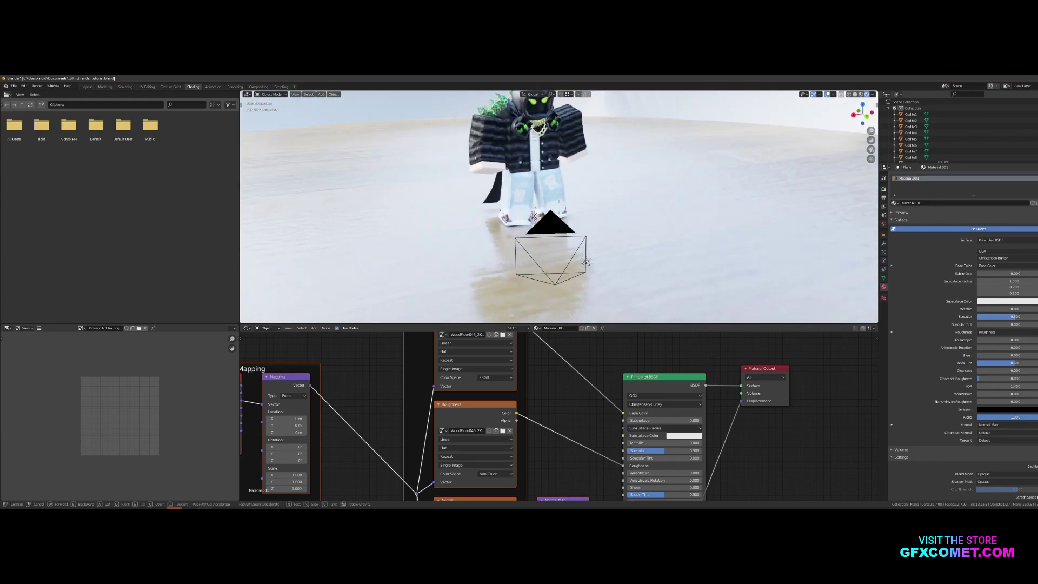
pyautogui.click(560, 209)
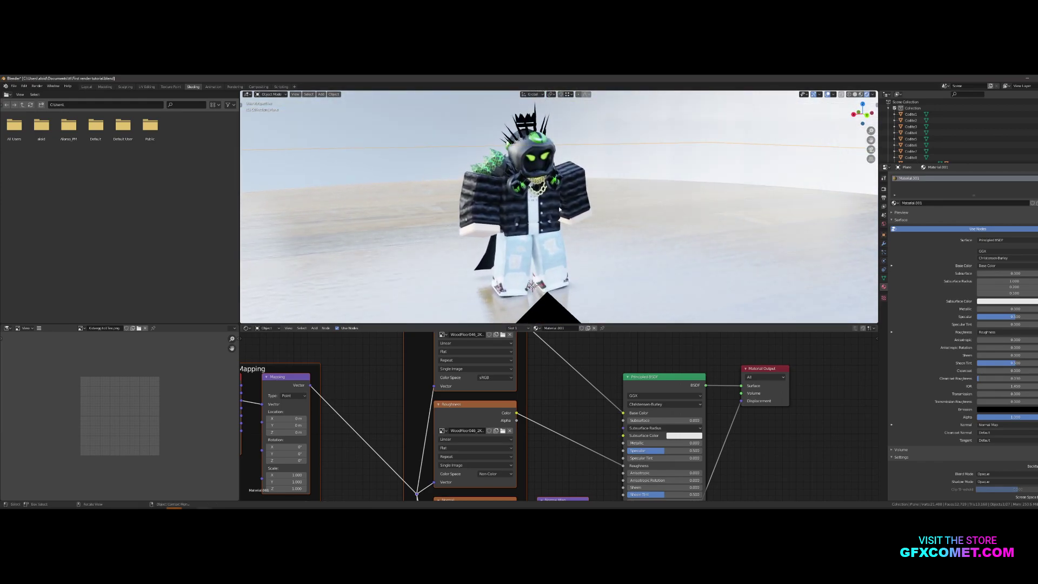
pyautogui.click(87, 87)
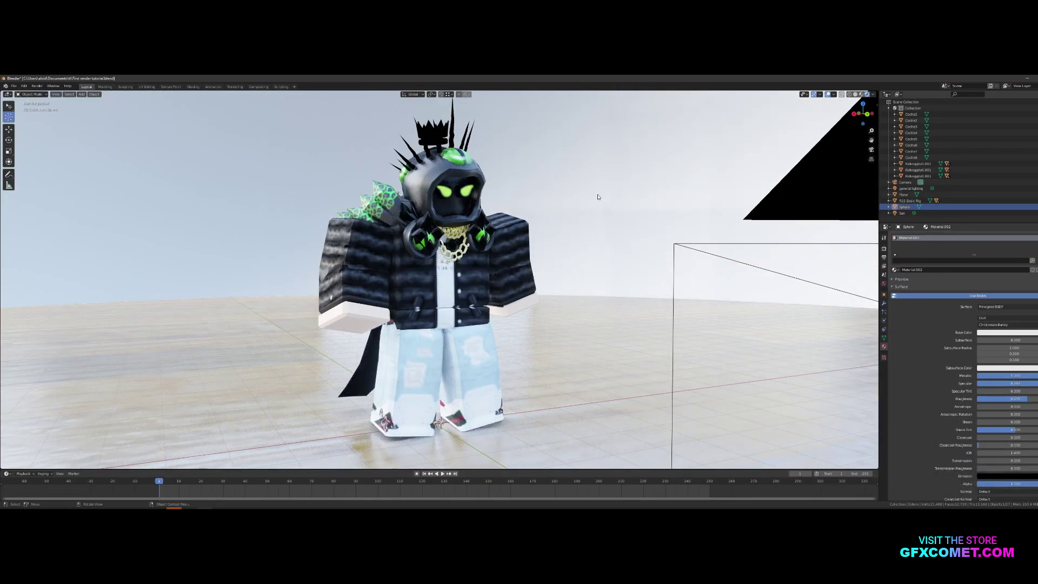
pyautogui.press('x')
pyautogui.click(591, 195)
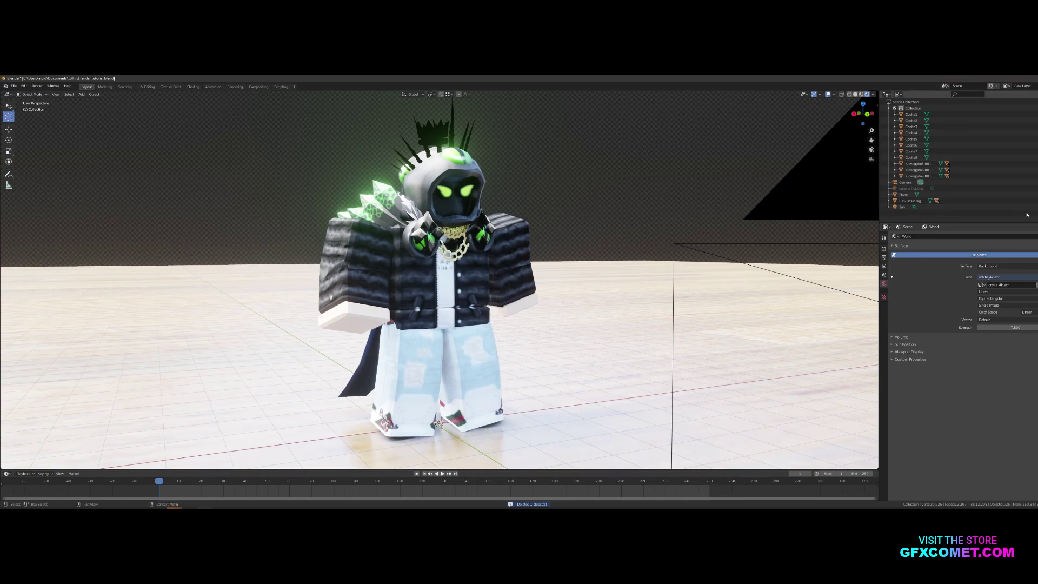
pyautogui.press('h')
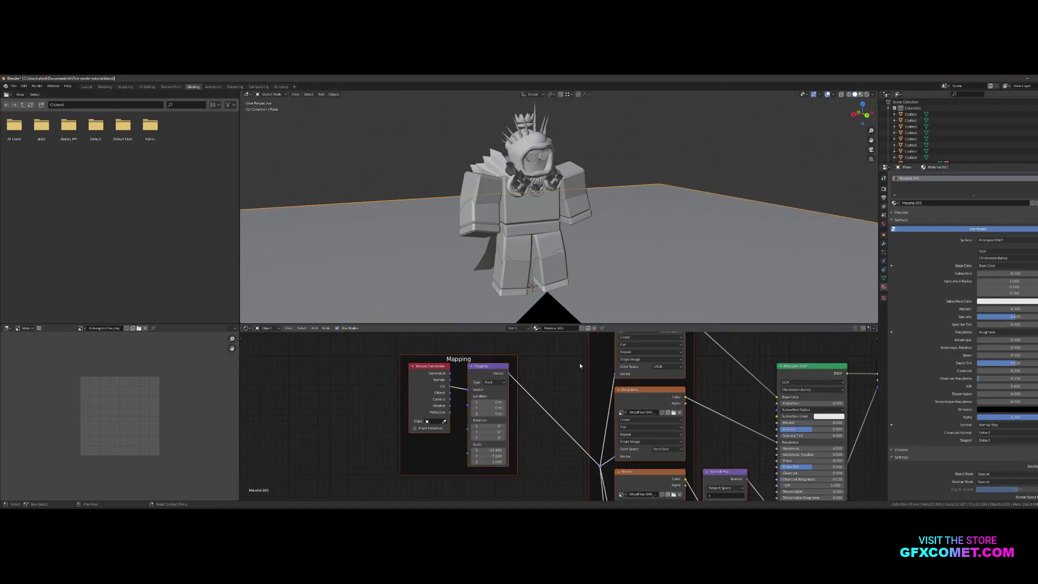
# Step: Examine the floor material's roughness and normal nodes and inspect the wood floor around the character up close
pyautogui.moveTo(719, 405); pyautogui.dragTo(498, 417, button='middle')
pyautogui.scroll(6, 498, 417)
pyautogui.moveTo(642, 436); pyautogui.dragTo(606, 389, button='middle')
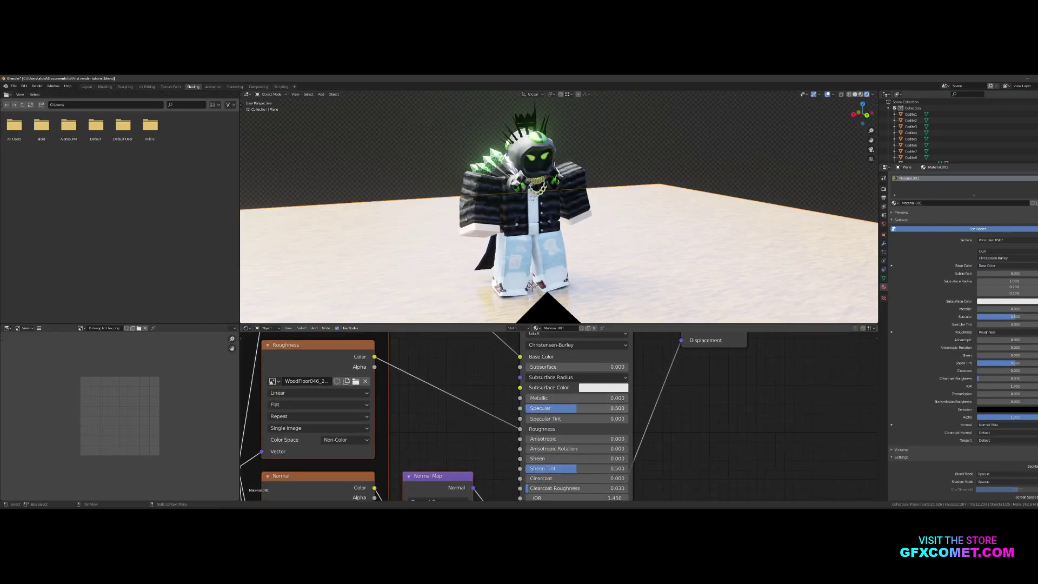
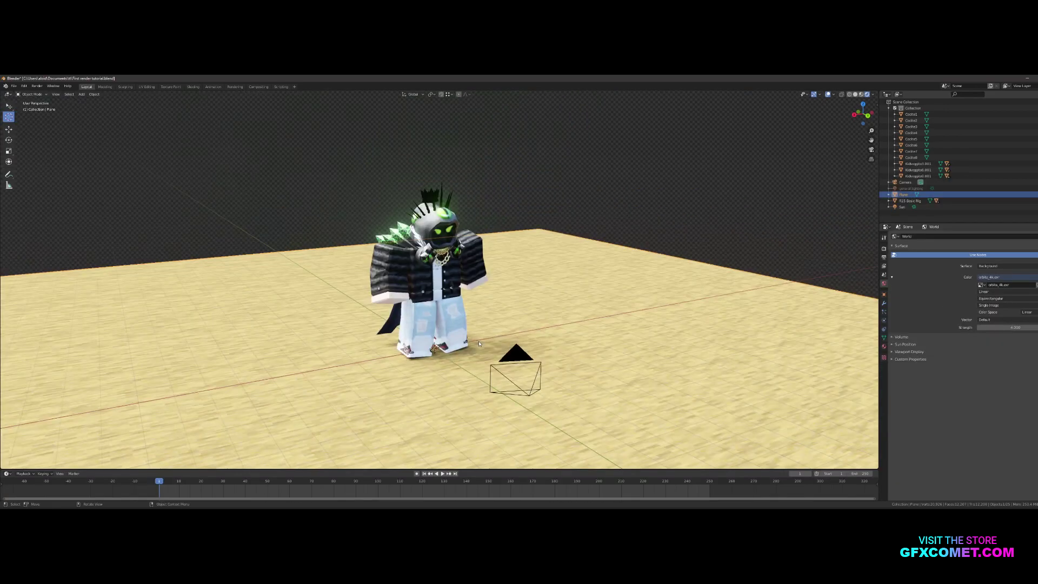
pyautogui.hotkey('shift', '`')
pyautogui.press('w')
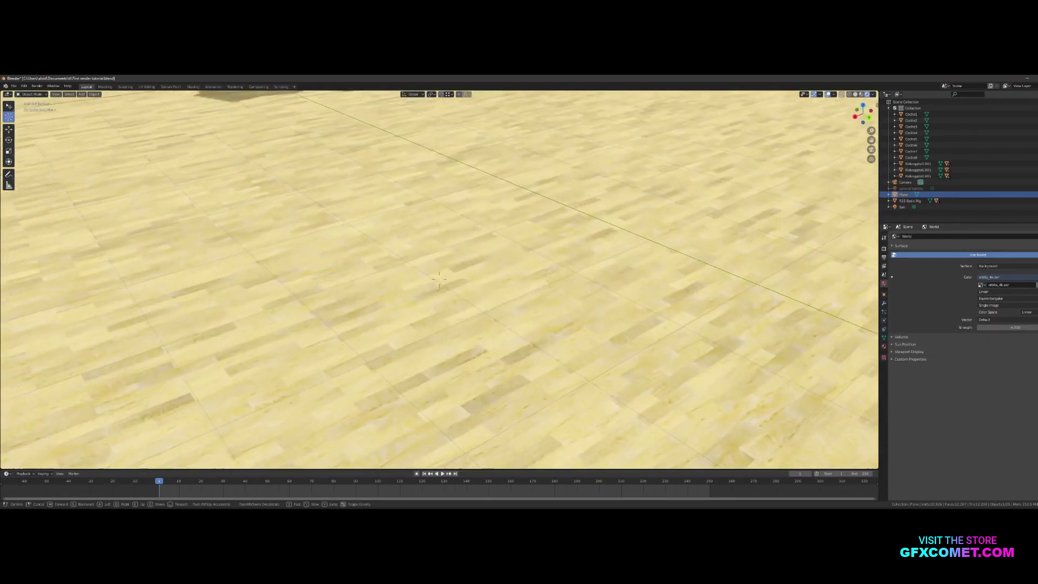
pyautogui.press('w')
pyautogui.press('s')
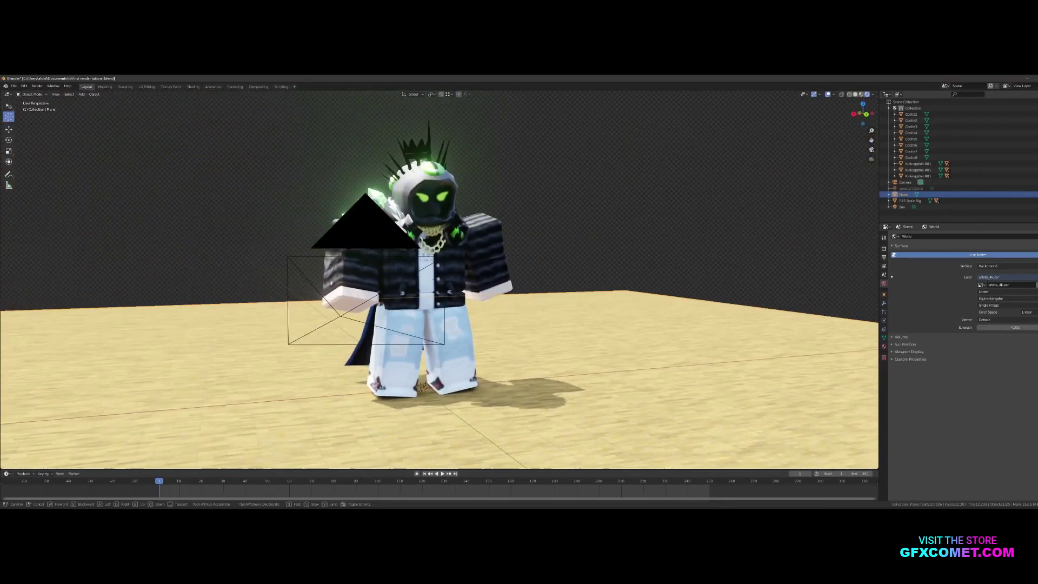
pyautogui.press('w')
pyautogui.press('w')
pyautogui.click(627, 290)
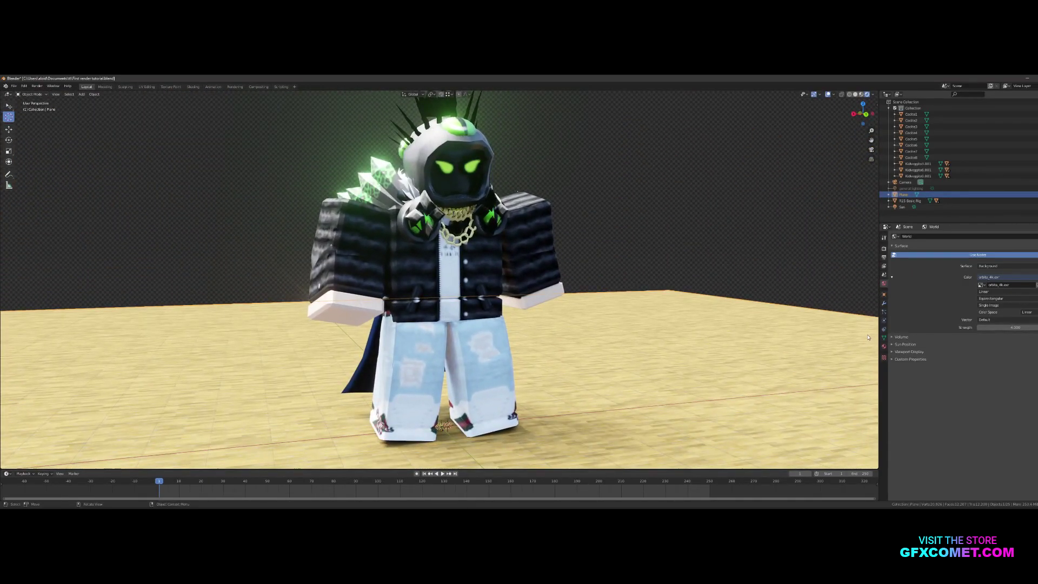
# Step: Adjust the roughness and specular of the floor plane's material and hide the sun light
pyautogui.click(883, 347)
pyautogui.moveTo(1019, 399); pyautogui.dragTo(978, 384)
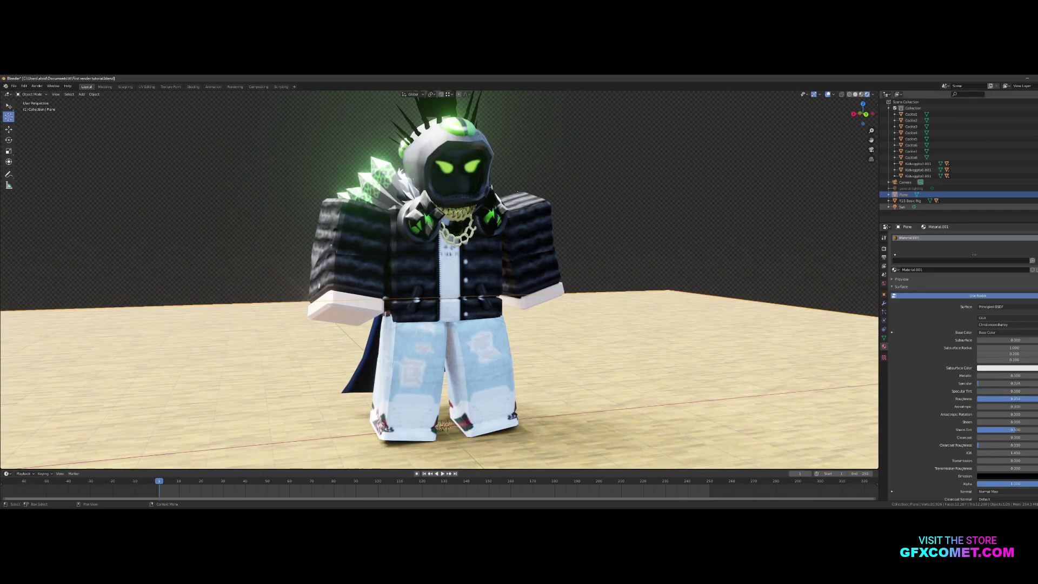
pyautogui.click(1037, 206)
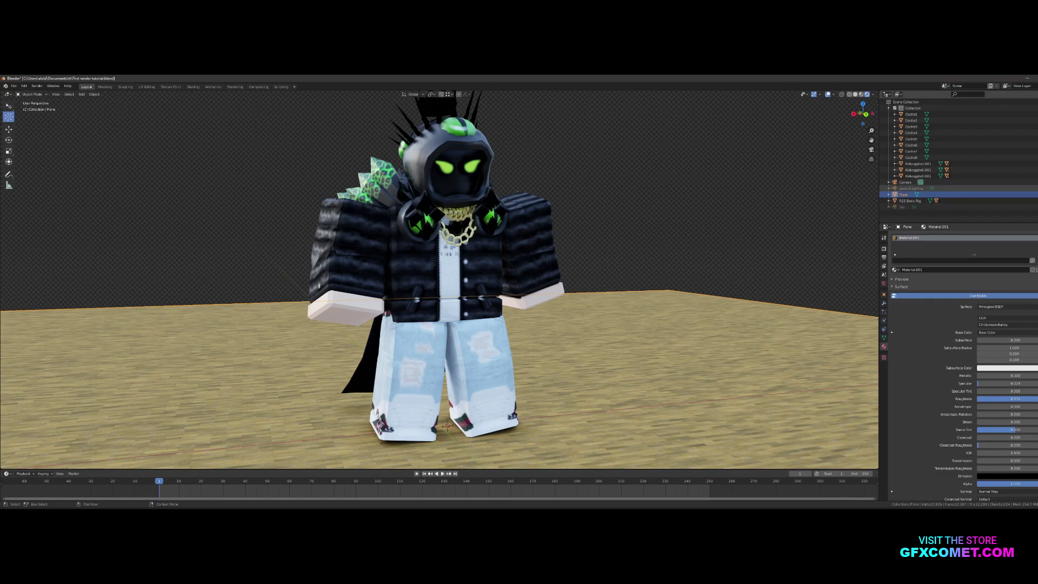
# Step: Adjust the strength of the world's HDRI background lighting
pyautogui.click(1000, 189)
pyautogui.click(884, 283)
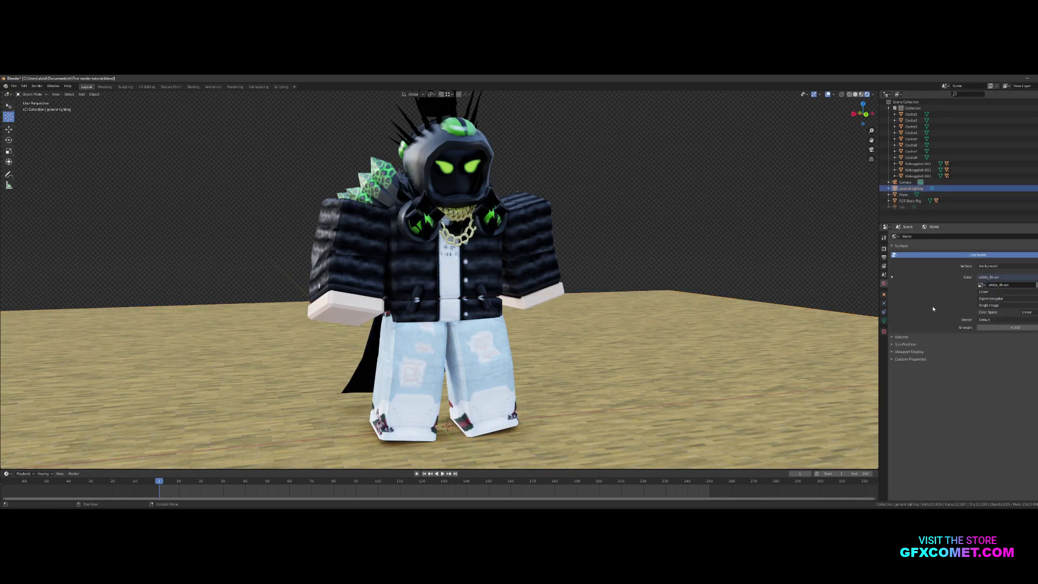
pyautogui.moveTo(1004, 325); pyautogui.dragTo(1017, 325)
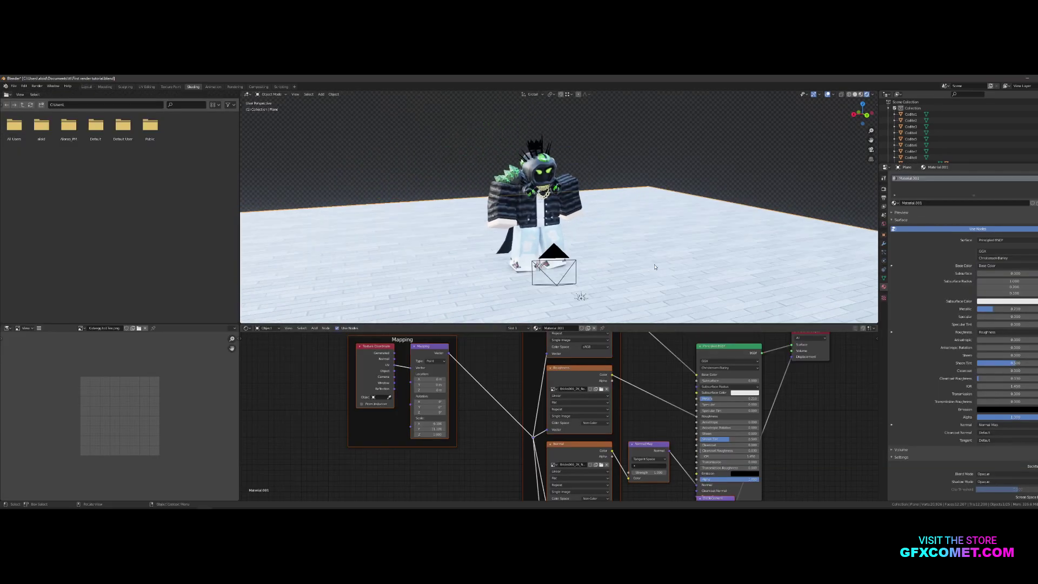
# Step: Set the X scale in the brick floor texture's Mapping node to 7.3
pyautogui.hotkey('shift', '`')
pyautogui.press('w')
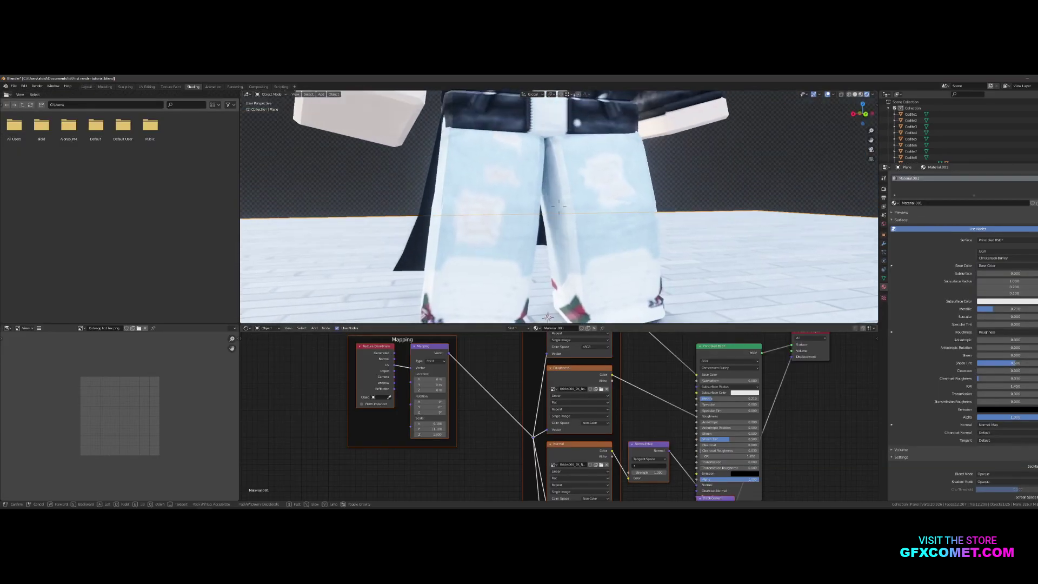
pyautogui.press('s')
pyautogui.press('w')
pyautogui.click(559, 207)
pyautogui.moveTo(427, 423); pyautogui.dragTo(410, 423)
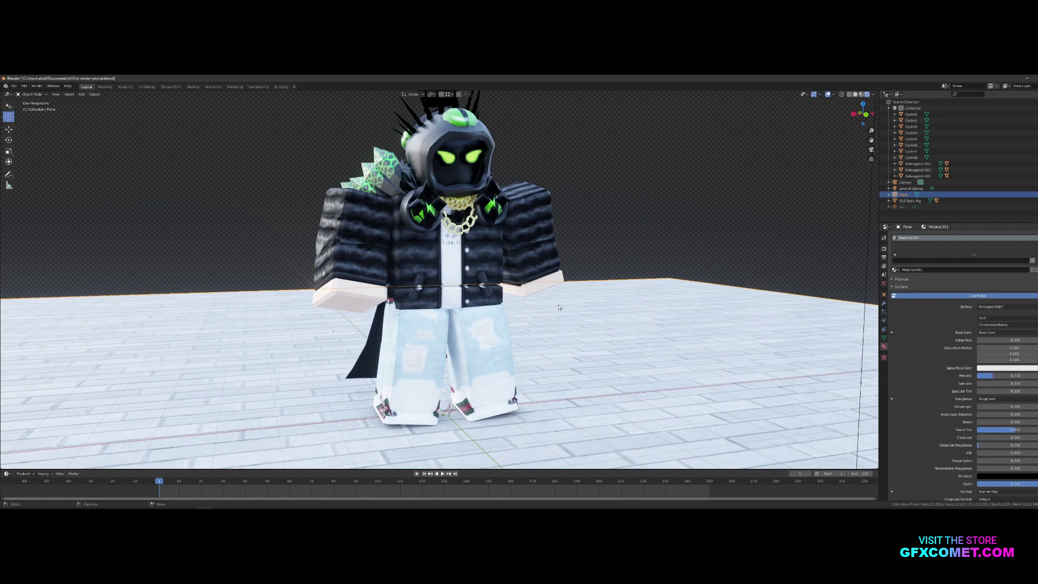
# Step: Unhide the sun light and adjust its strength
pyautogui.hotkey('shift', '`')
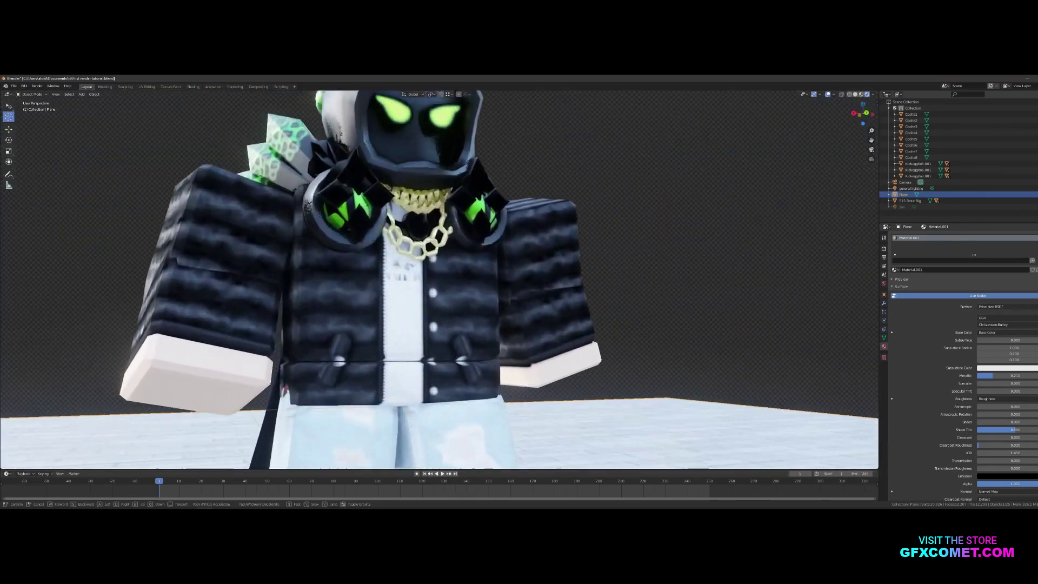
pyautogui.press('s')
pyautogui.press('Return')
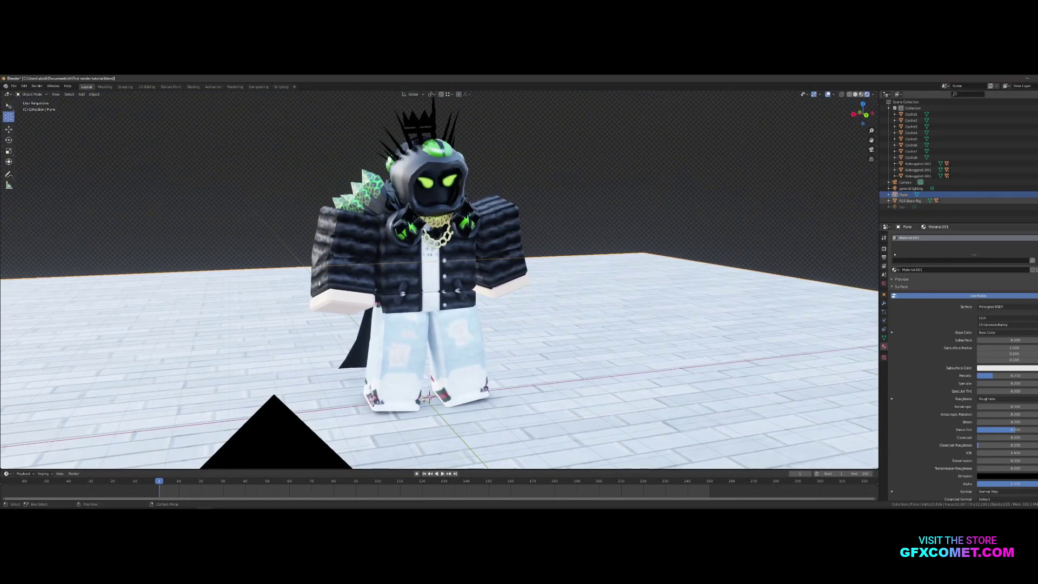
pyautogui.click(1036, 207)
pyautogui.click(901, 207)
pyautogui.moveTo(1015, 277)
pyautogui.mouseDown()
pyautogui.moveTo(981, 276)
pyautogui.moveTo(1015, 277)
pyautogui.mouseUp()
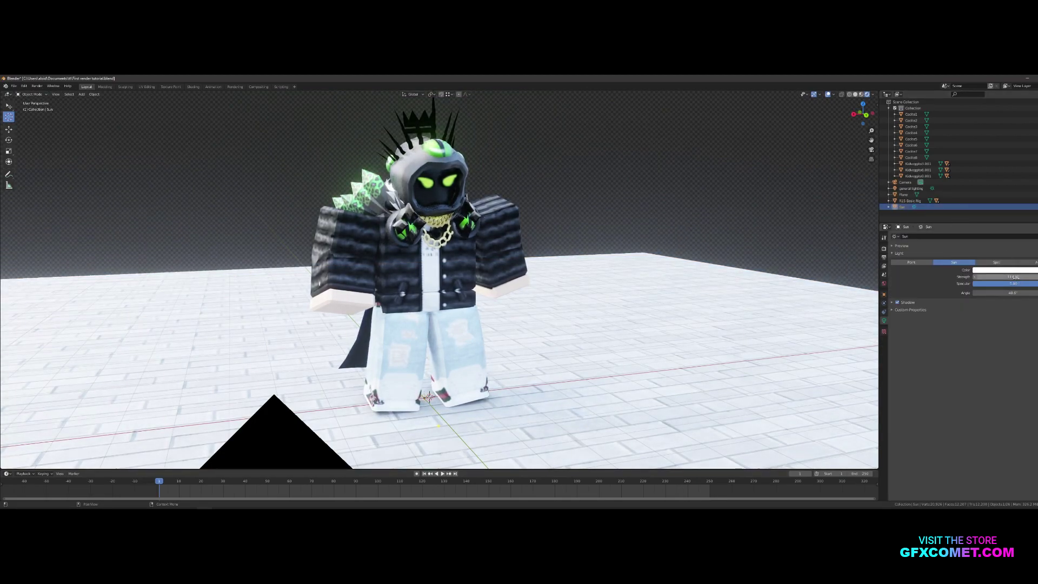
# Step: Rotate the sun light to change the direction of the light on the character
pyautogui.scroll(-6, 487, 270)
pyautogui.scroll(4, 486, 270)
pyautogui.press('r')
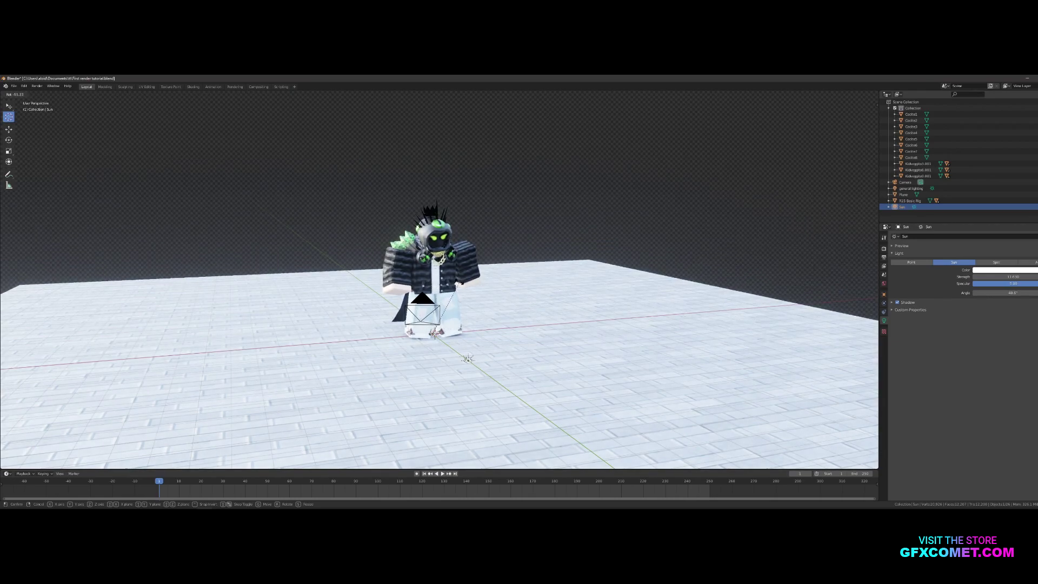
pyautogui.click(589, 361)
# Step: Set the metallic value of the floor plane's material to 0.77
pyautogui.scroll(8, 590, 361)
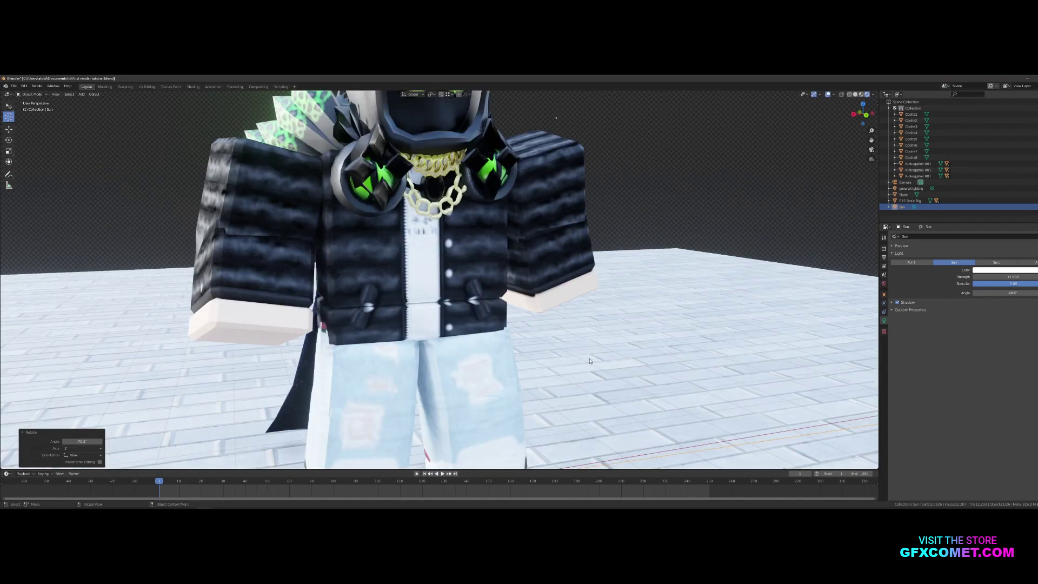
pyautogui.scroll(-6, 590, 361)
pyautogui.click(589, 361)
pyautogui.moveTo(1001, 376); pyautogui.dragTo(1030, 379)
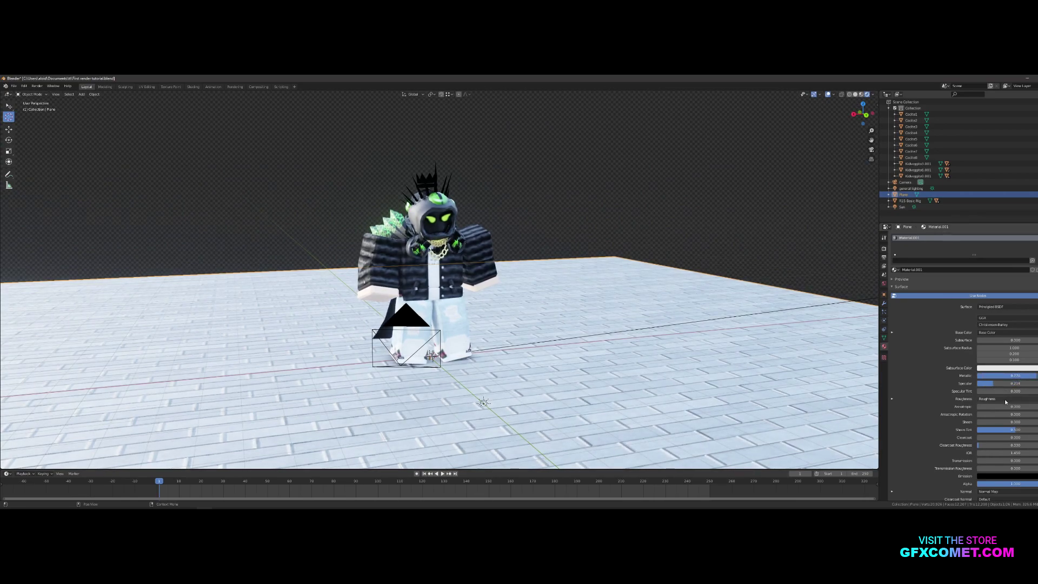
# Step: Disconnect the roughness map from the floor's Principled BSDF and set its roughness to 0.127
pyautogui.click(193, 86)
pyautogui.scroll(5, 626, 434)
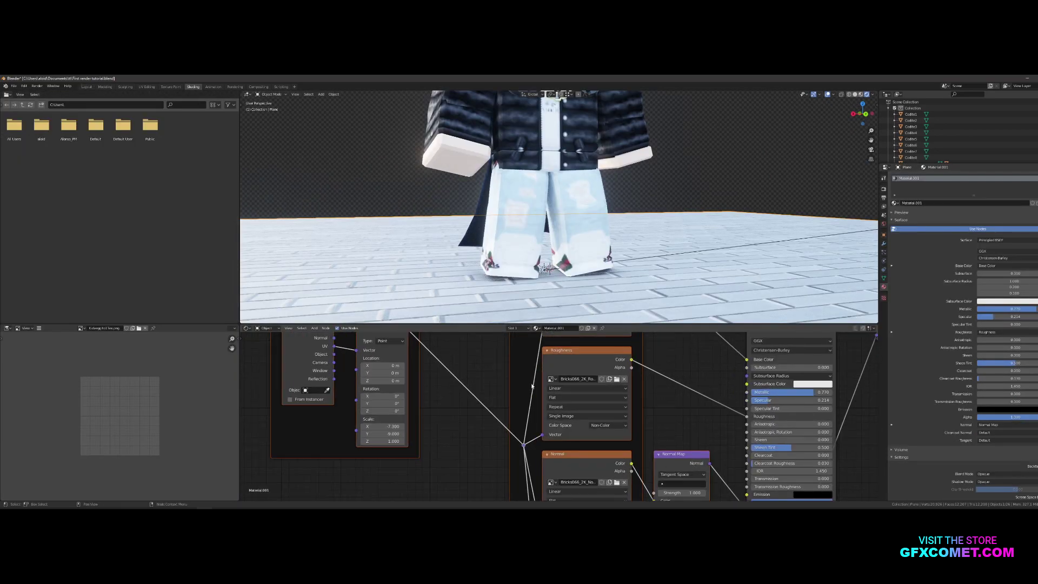
pyautogui.moveTo(627, 428); pyautogui.dragTo(605, 405)
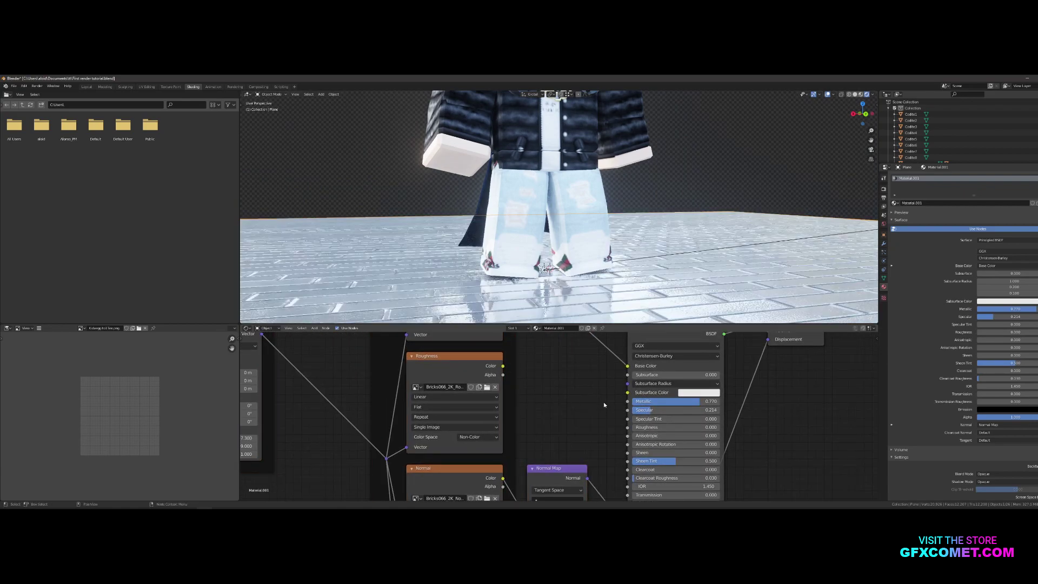
pyautogui.moveTo(588, 402); pyautogui.dragTo(500, 404, button='middle')
pyautogui.moveTo(557, 428)
pyautogui.mouseDown()
pyautogui.moveTo(566, 428)
pyautogui.moveTo(554, 428)
pyautogui.mouseUp()
# Step: Set the strength of the brick floor's Normal Map node to 8.8
pyautogui.hotkey('shift', '`')
pyautogui.press('s')
pyautogui.press('w')
pyautogui.press('s')
pyautogui.press('w')
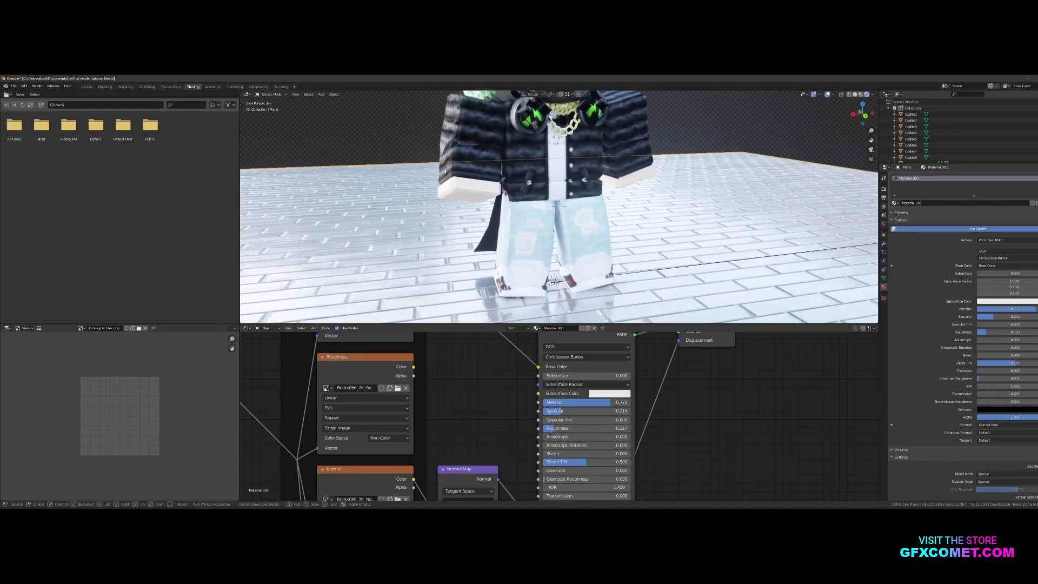
pyautogui.click(558, 206)
pyautogui.scroll(3, 685, 382)
pyautogui.moveTo(692, 431); pyautogui.dragTo(772, 341, button='middle')
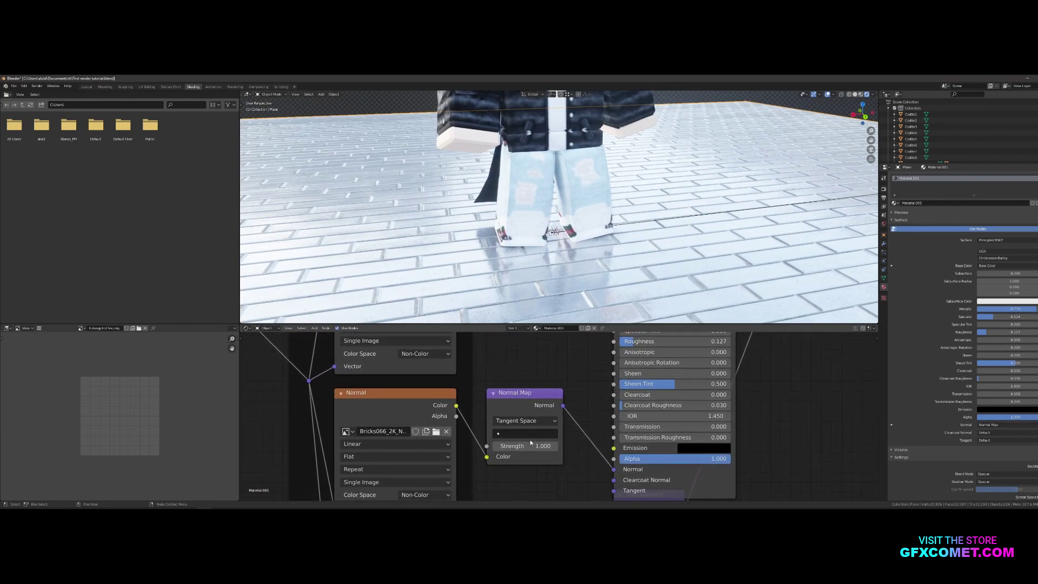
pyautogui.moveTo(519, 446); pyautogui.dragTo(547, 446)
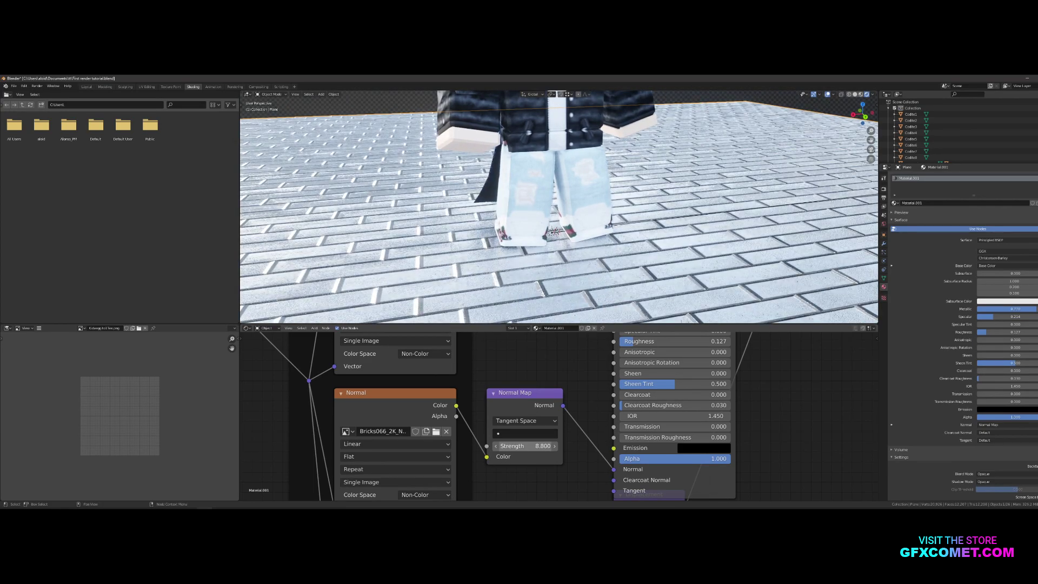
# Step: Readjust the brick floor's roughness and lower its Normal Map strength
pyautogui.hotkey('shift', '`')
pyautogui.press('s')
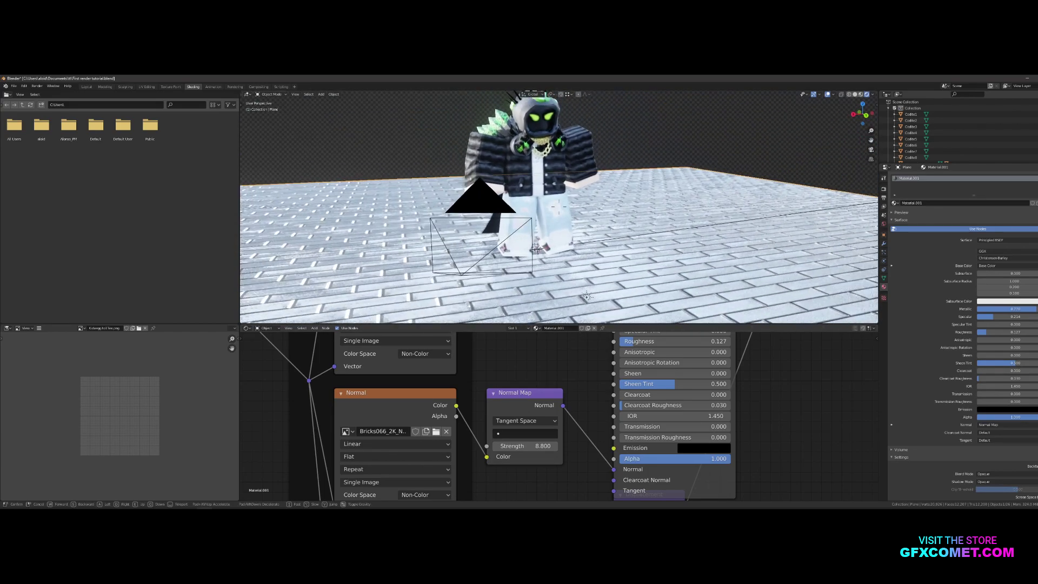
pyautogui.press('w')
pyautogui.click(570, 221)
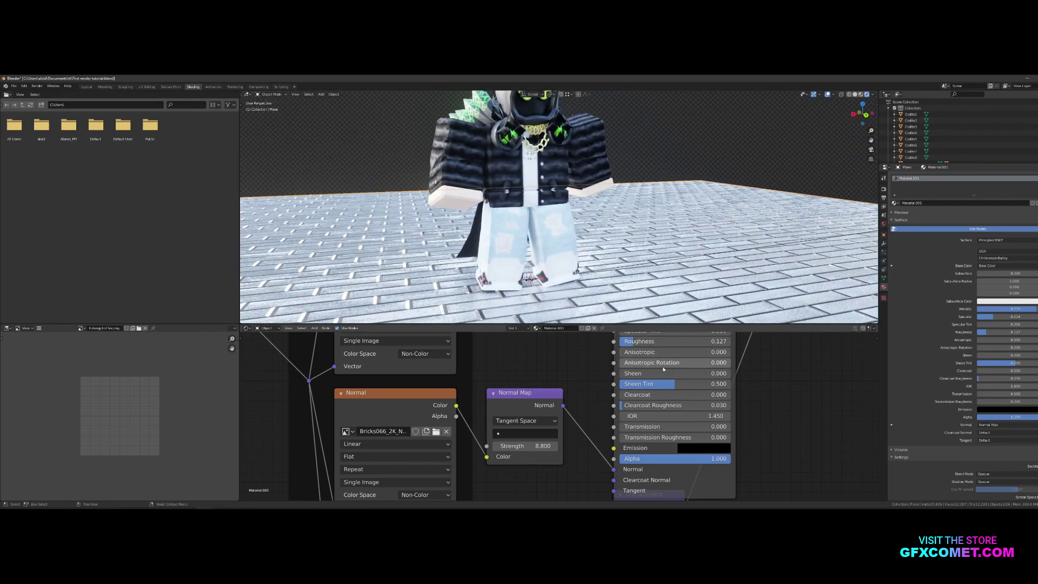
pyautogui.moveTo(771, 360); pyautogui.dragTo(772, 368, button='middle')
pyautogui.moveTo(653, 350); pyautogui.dragTo(594, 353)
pyautogui.moveTo(546, 454); pyautogui.dragTo(500, 453)
# Step: Turn off the transparent film setting in the render properties to show the HDRI landscape behind the character
pyautogui.click(86, 87)
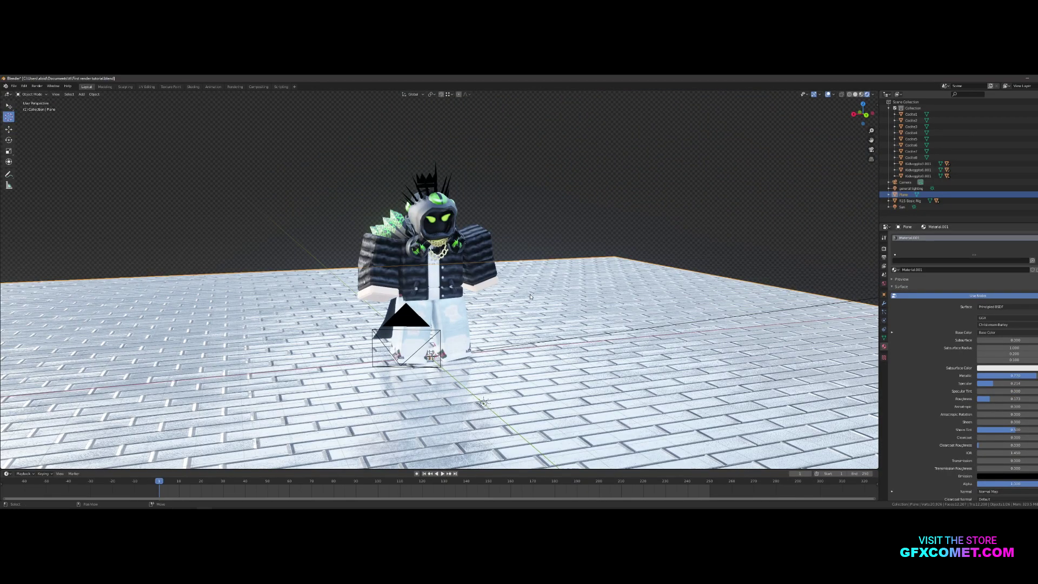
pyautogui.hotkey('shift', '`')
pyautogui.press('w')
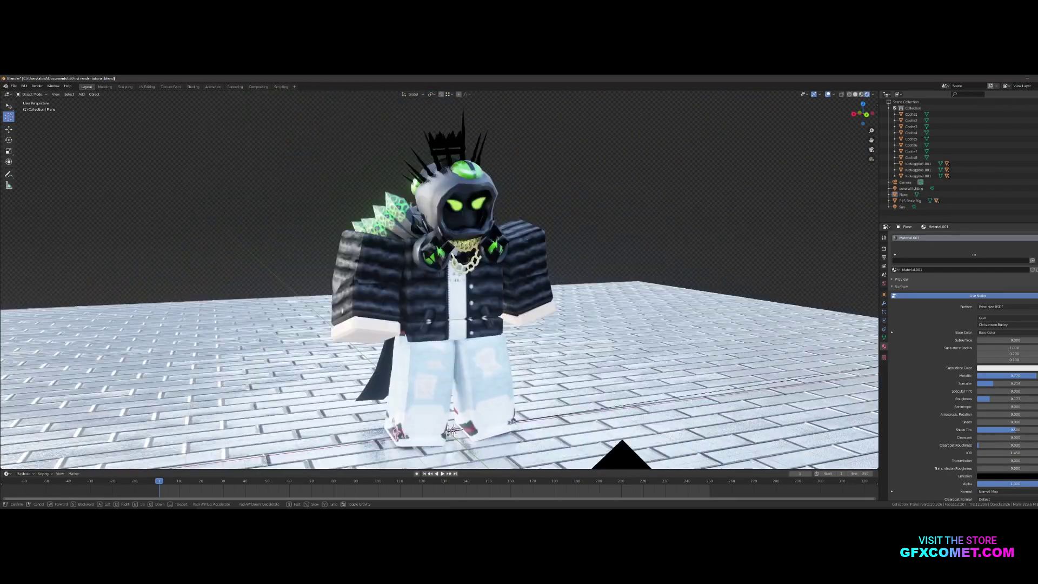
pyautogui.click(704, 296)
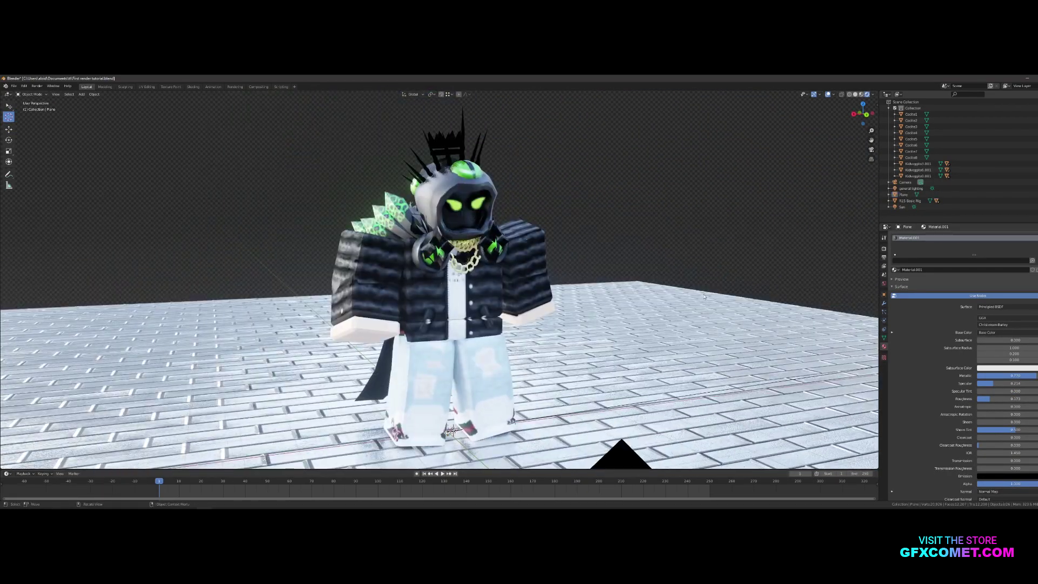
pyautogui.click(884, 250)
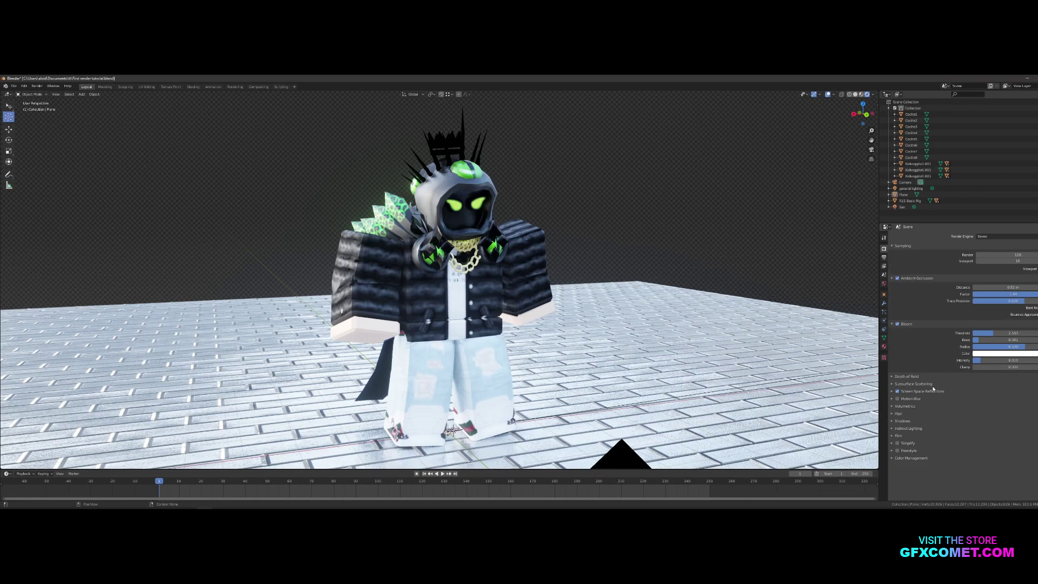
pyautogui.click(899, 436)
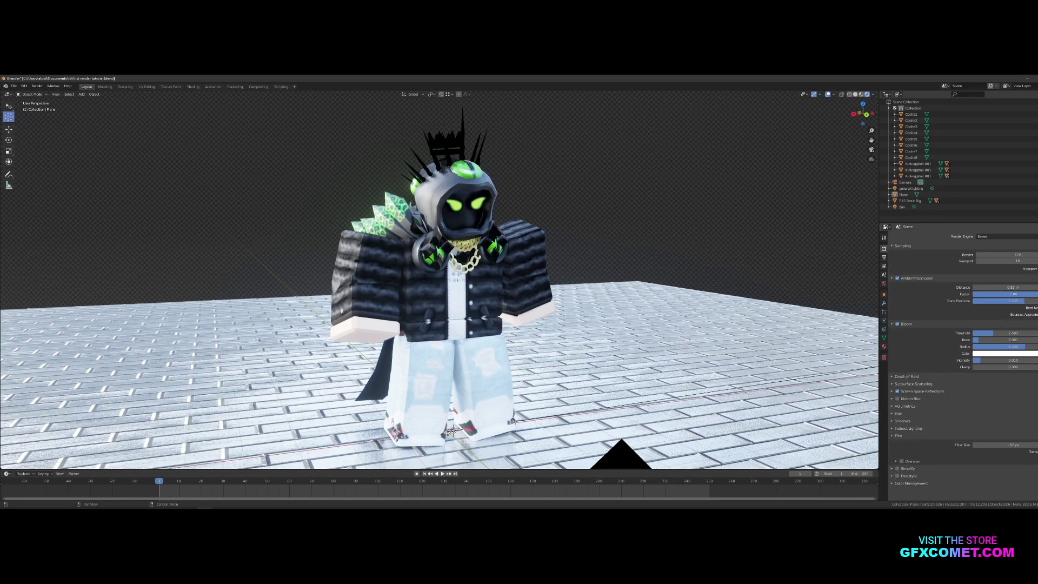
pyautogui.click(1032, 451)
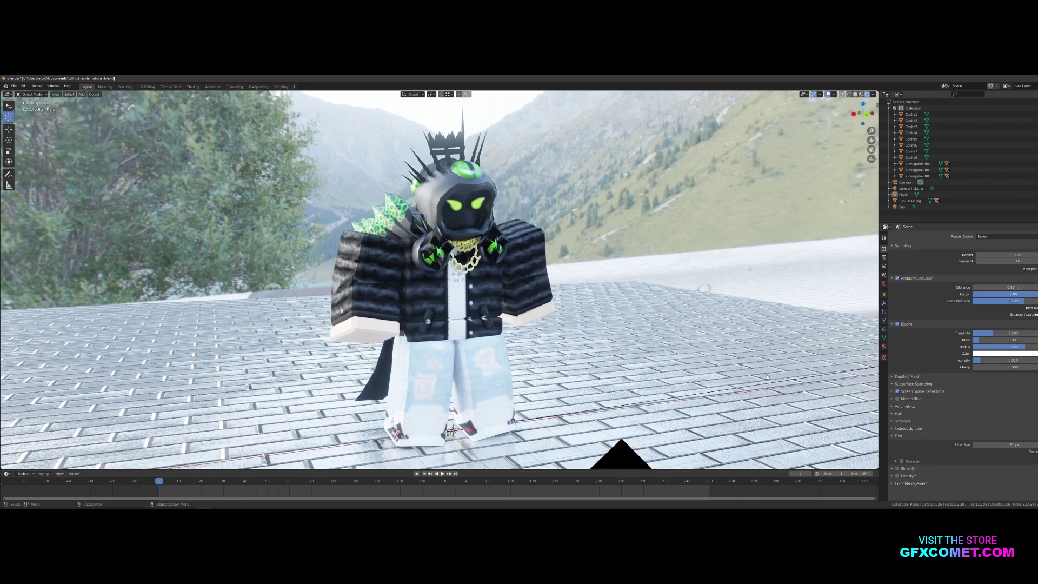
# Step: Align the camera to a view that frames the whole character from the front against the mountain background
pyautogui.hotkey('shift', '`')
pyautogui.press('w')
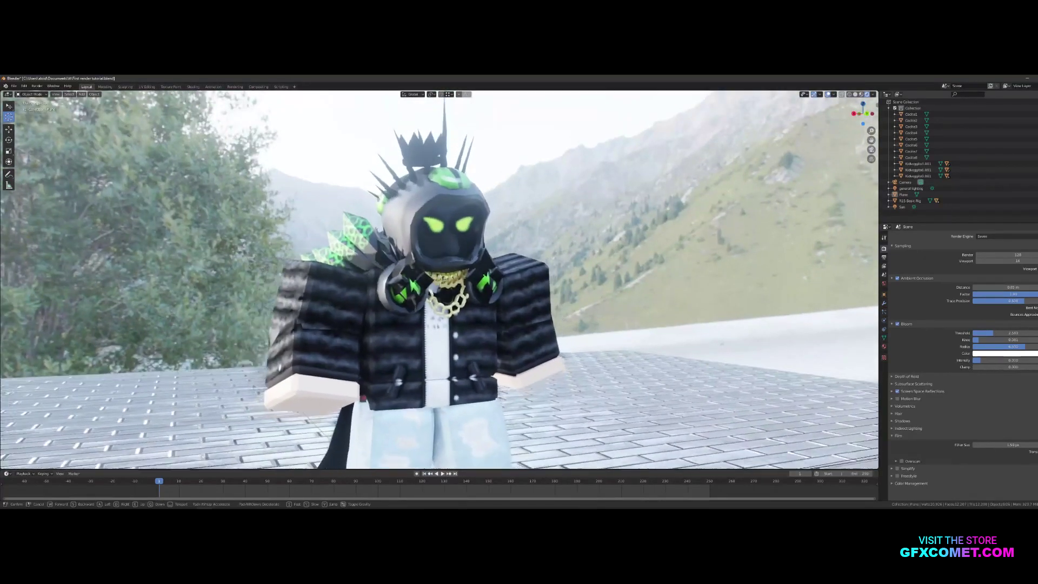
pyautogui.press('s')
pyautogui.click(439, 279)
pyautogui.press('ctrl+alt+KP_0')
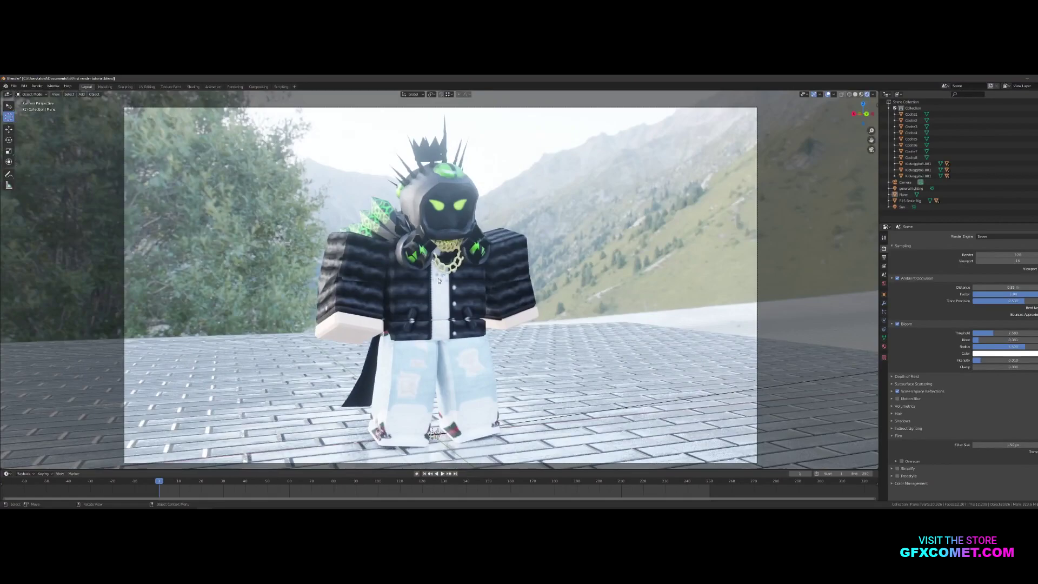